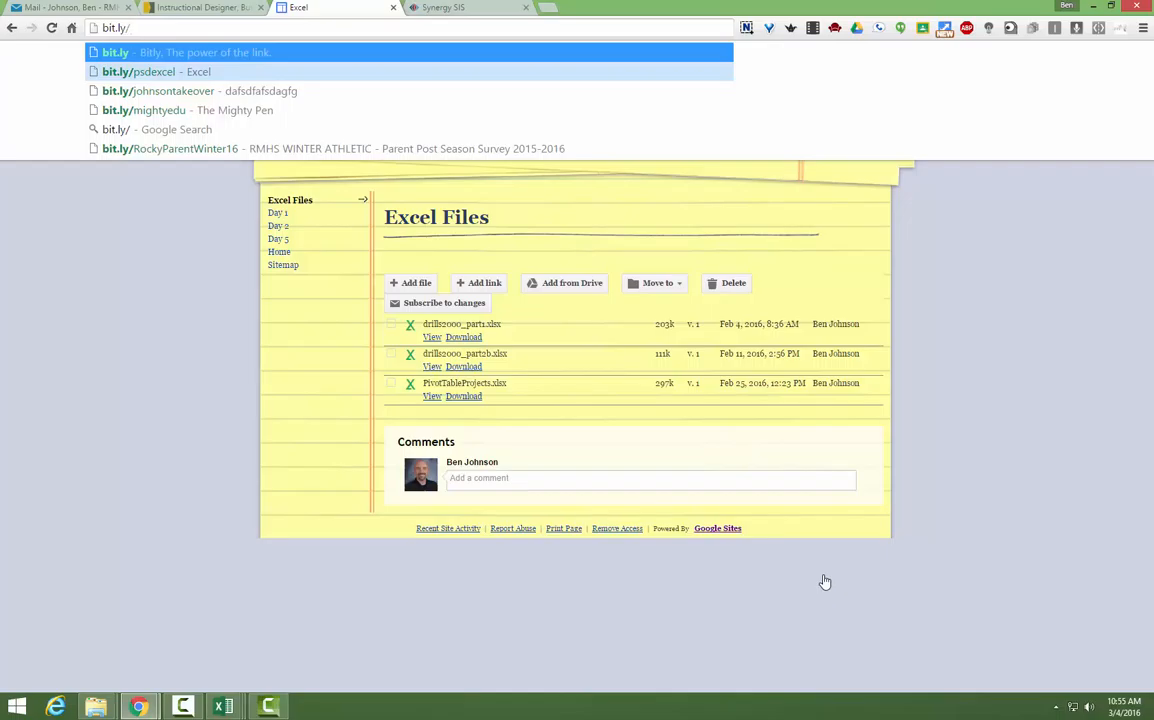
- Open the bit.ly/psdexcel site and download the PivotTableProjects.xlsx workbook
{"action": "key", "text": "Down"}
{"action": "key", "text": "Return"}
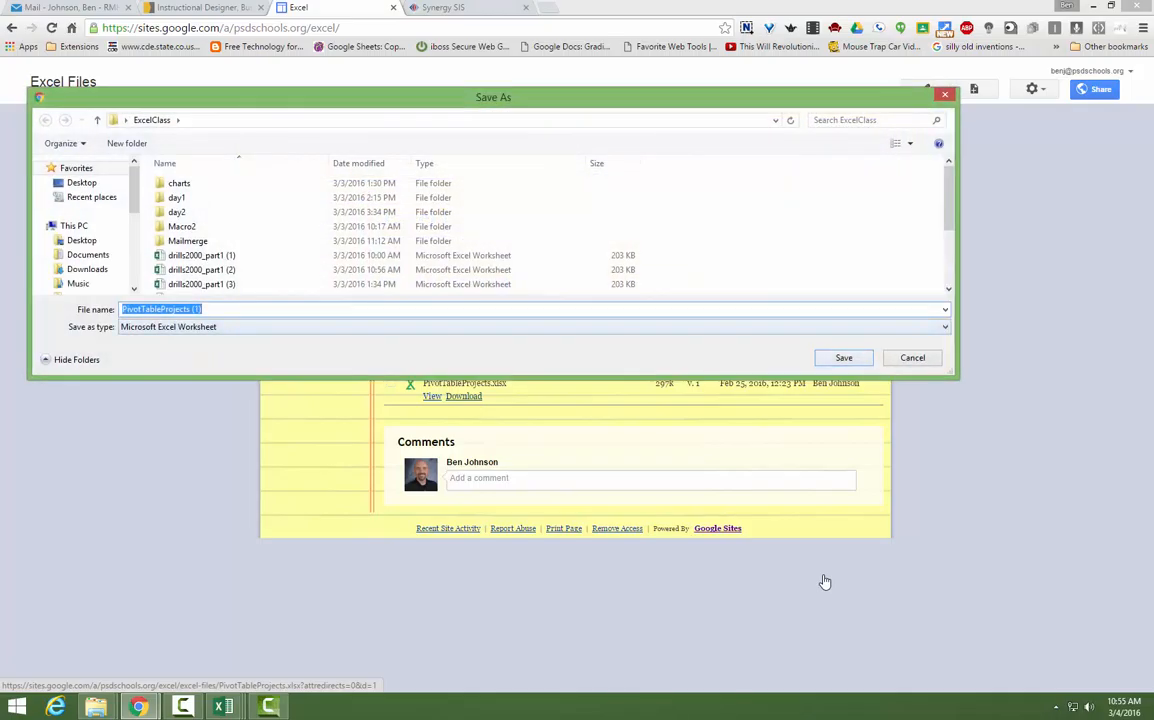
{"action": "key", "text": "Escape"}
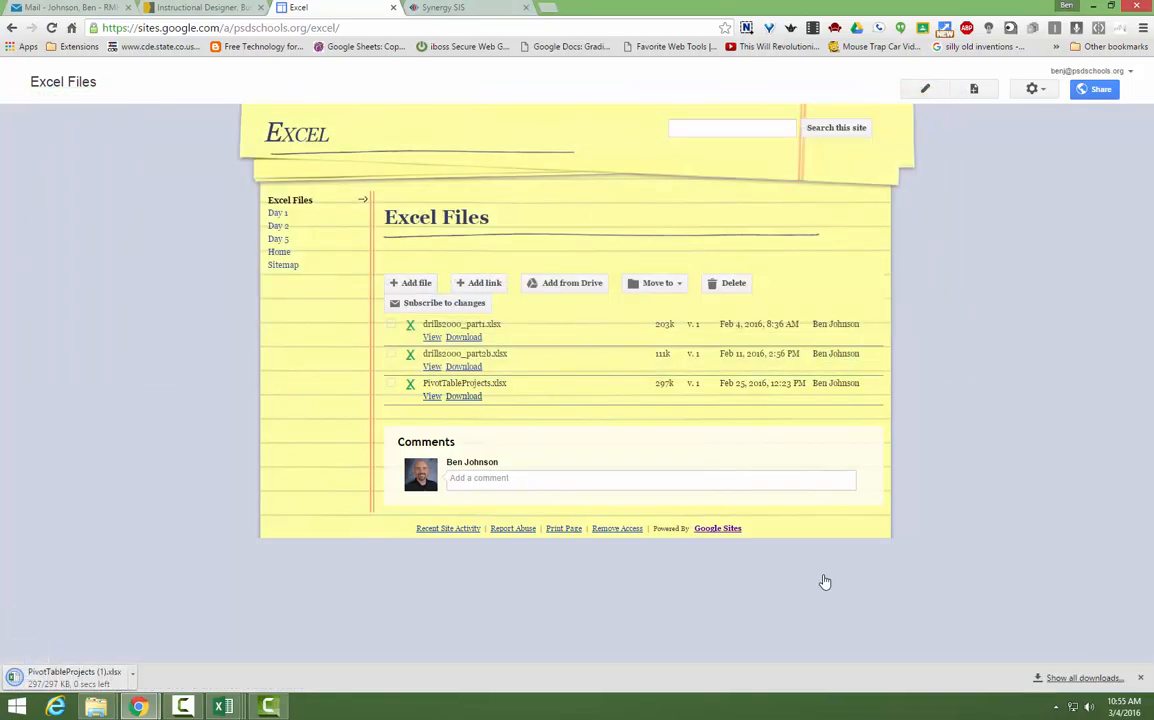
- Open the downloaded PivotTableProjects (1).xlsx workbook in Excel and enable editing
{"action": "left_click", "coordinate": [138, 677]}
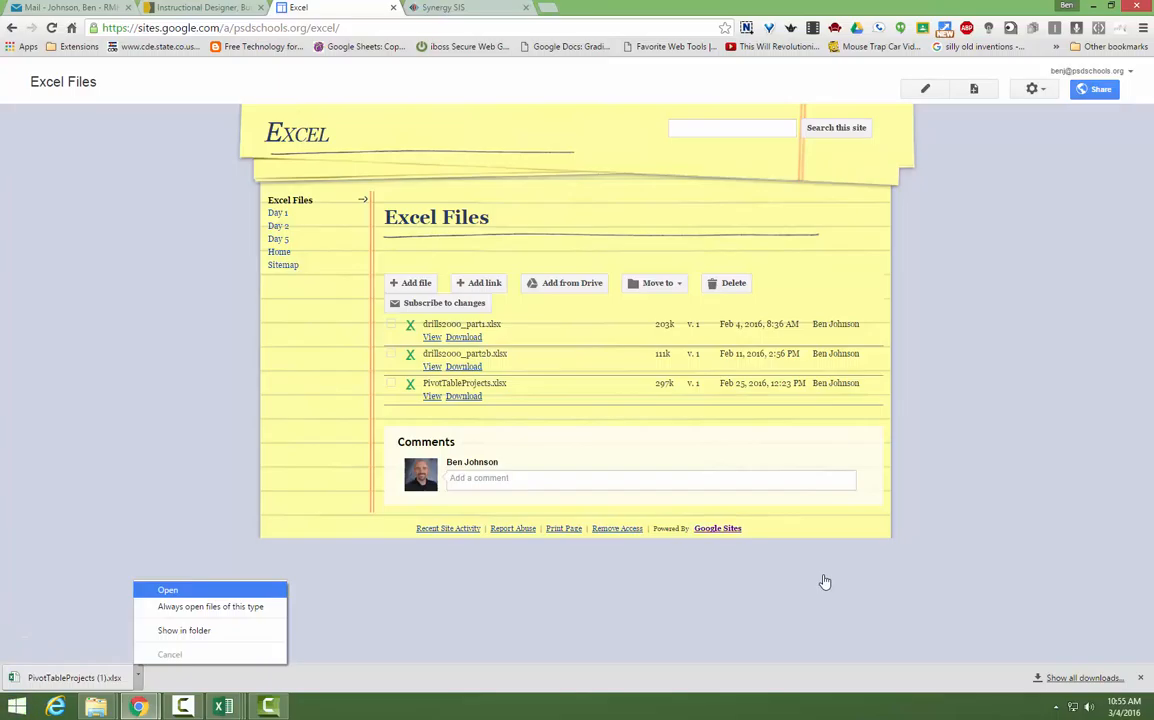
{"action": "key", "text": "Return"}
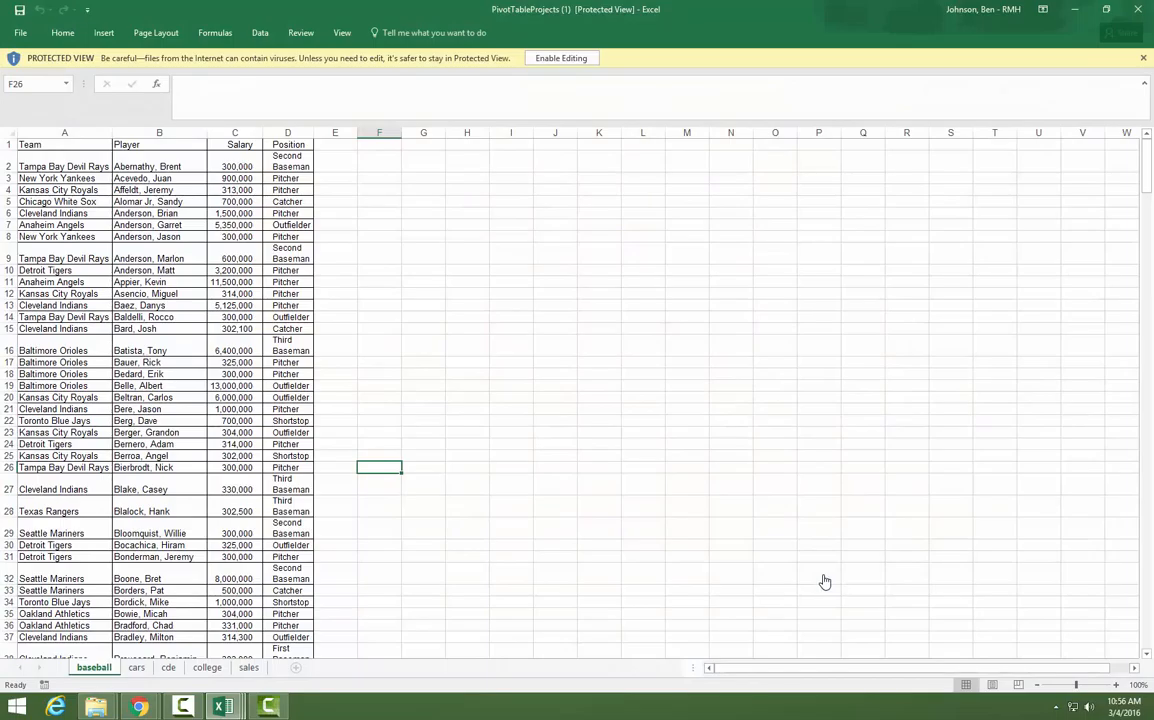
{"action": "left_click", "coordinate": [561, 58]}
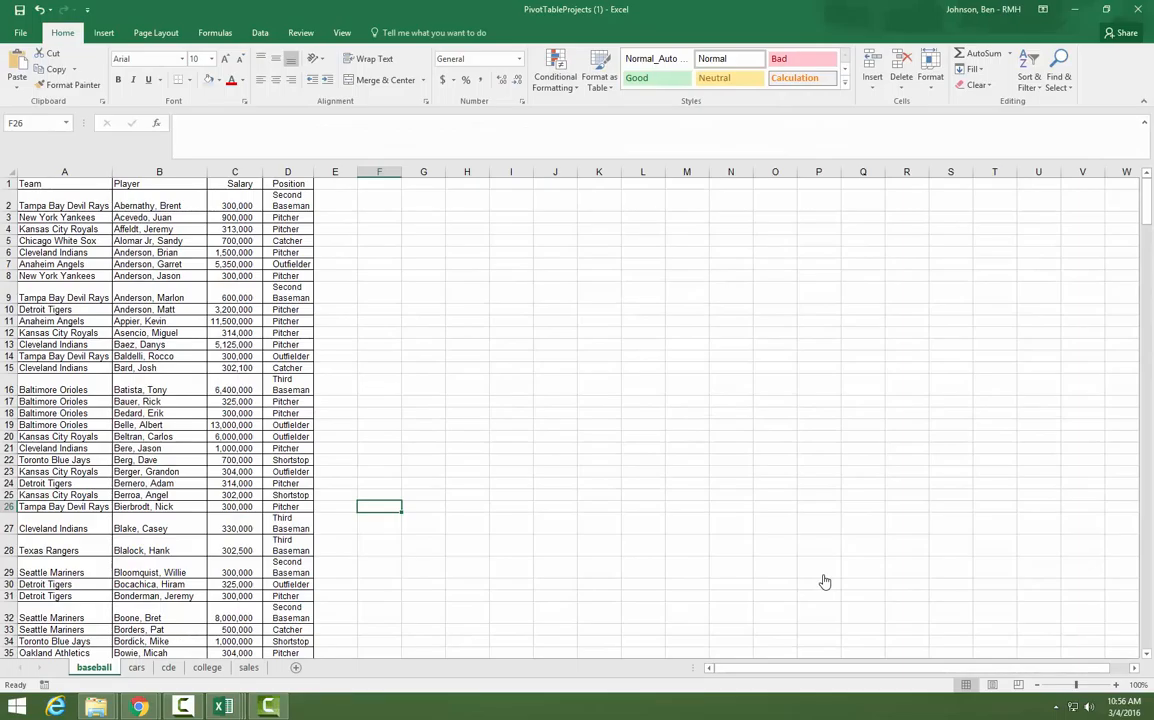
- Create a PivotTable on a new worksheet from range A1:D382 of the baseball sheet
{"action": "scroll", "coordinate": [824, 581], "scroll_direction": "down", "scroll_amount": 12}
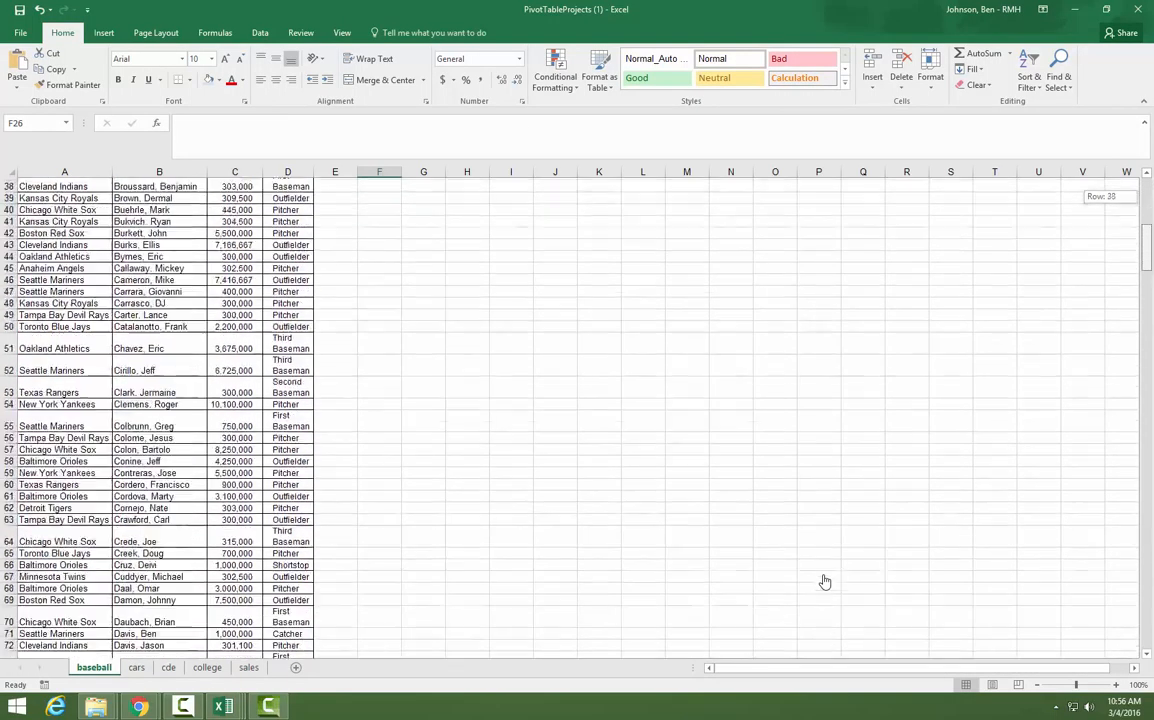
{"action": "scroll", "coordinate": [824, 581], "scroll_direction": "down", "scroll_amount": 20}
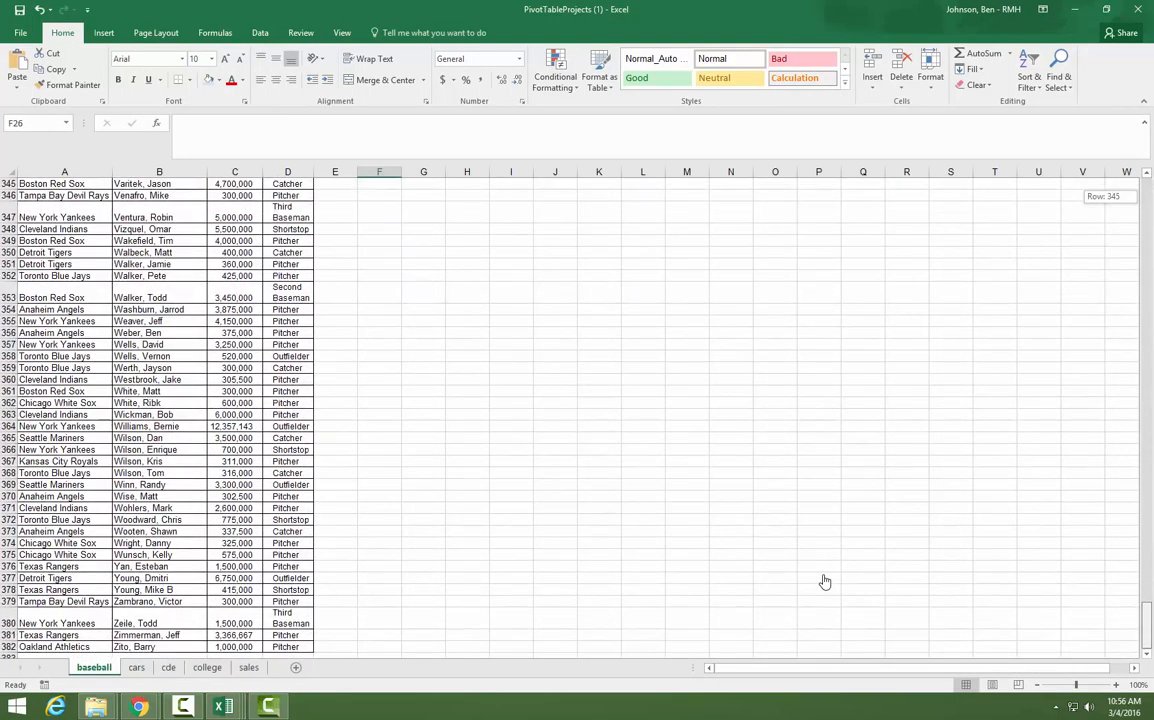
{"action": "scroll", "coordinate": [824, 581], "scroll_direction": "up", "scroll_amount": 20}
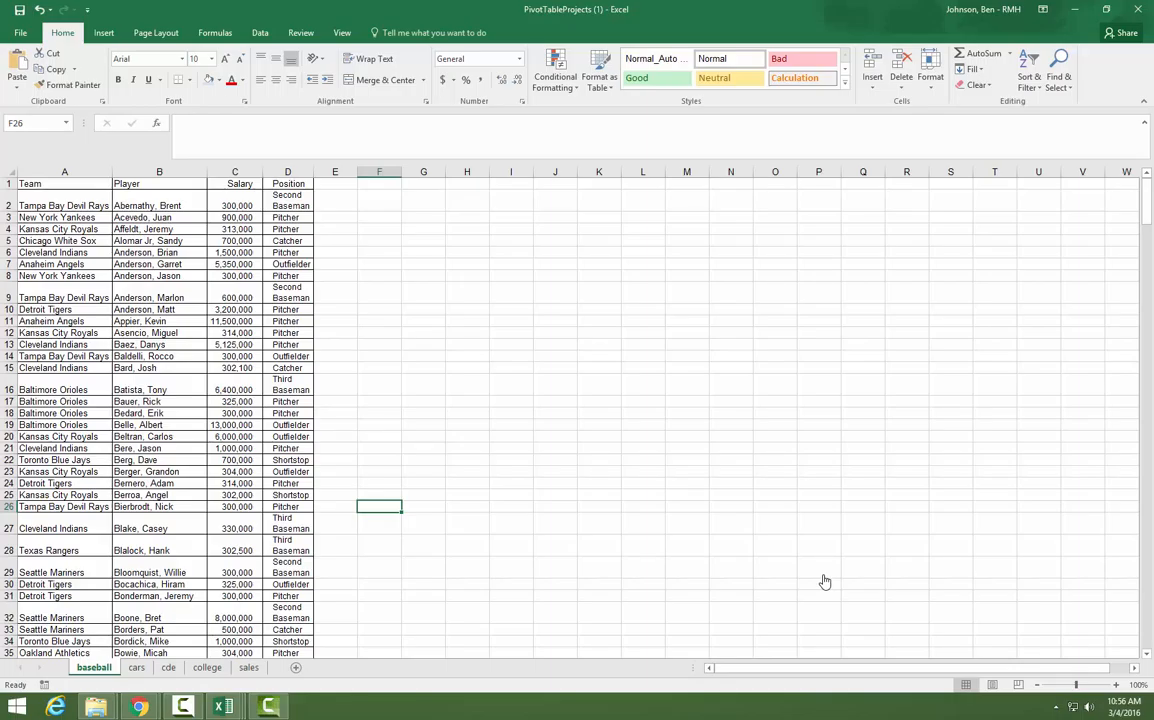
{"action": "key", "text": "ctrl+Home"}
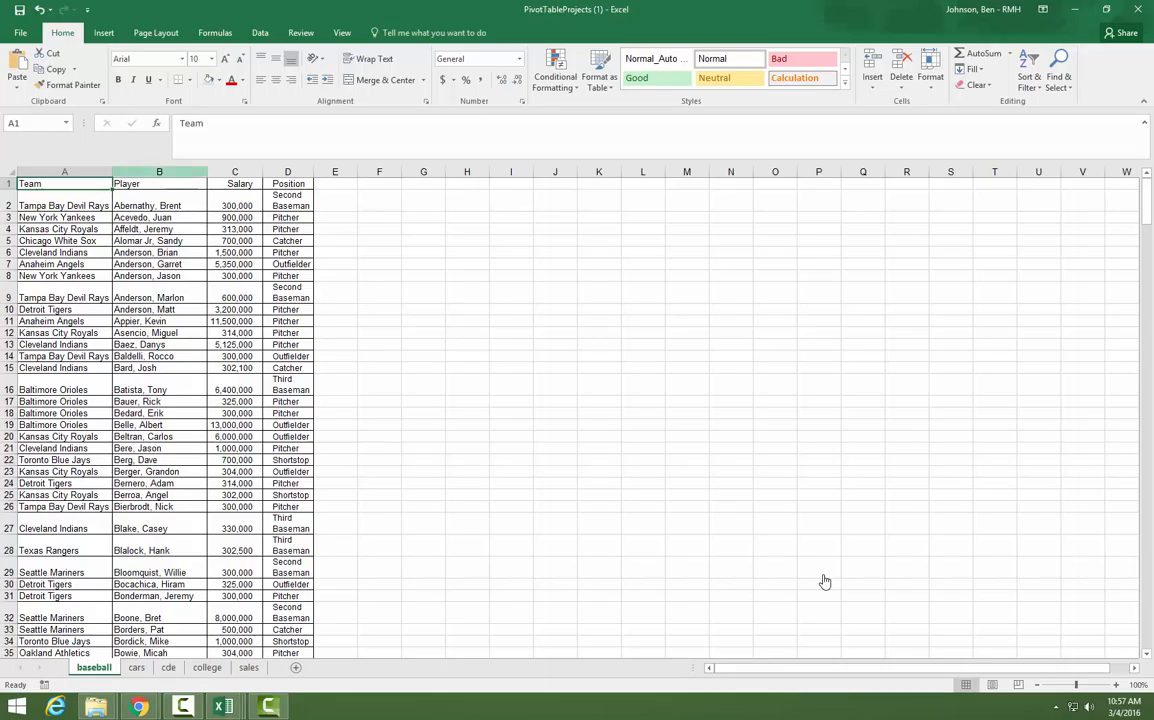
{"action": "key", "text": "alt+n"}
{"action": "key", "text": "v"}
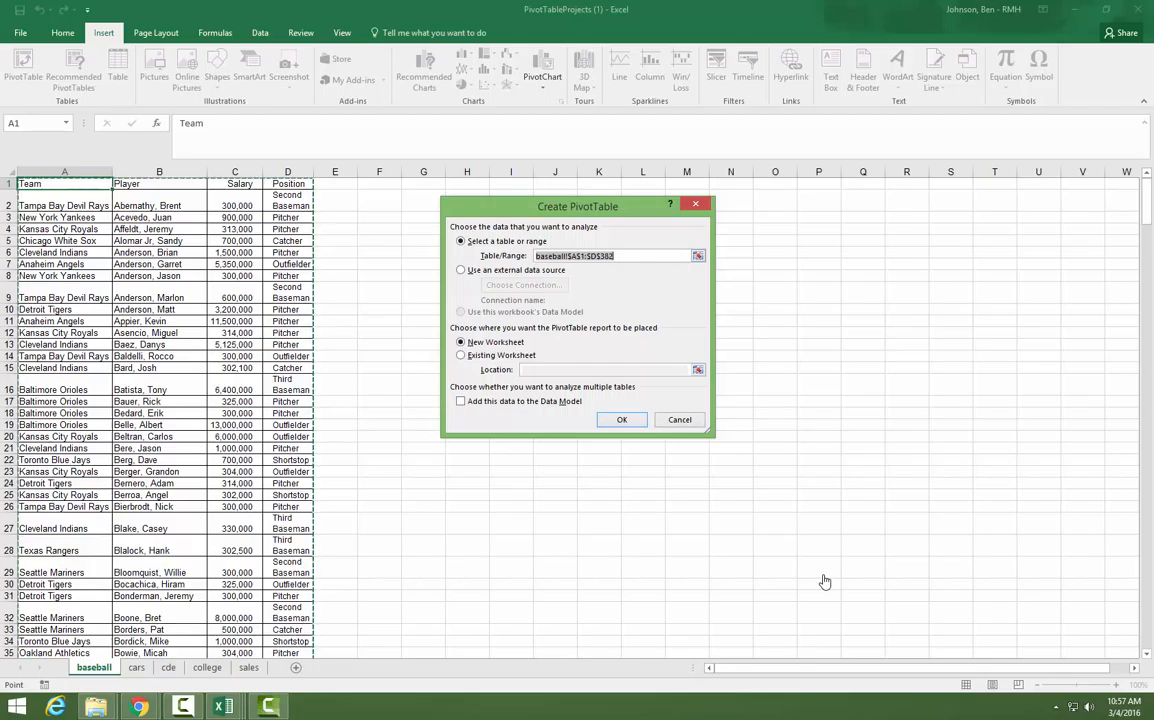
{"action": "key", "text": "shift+Left"}
{"action": "key", "text": "shift+Left"}
{"action": "key", "text": "shift+Left"}
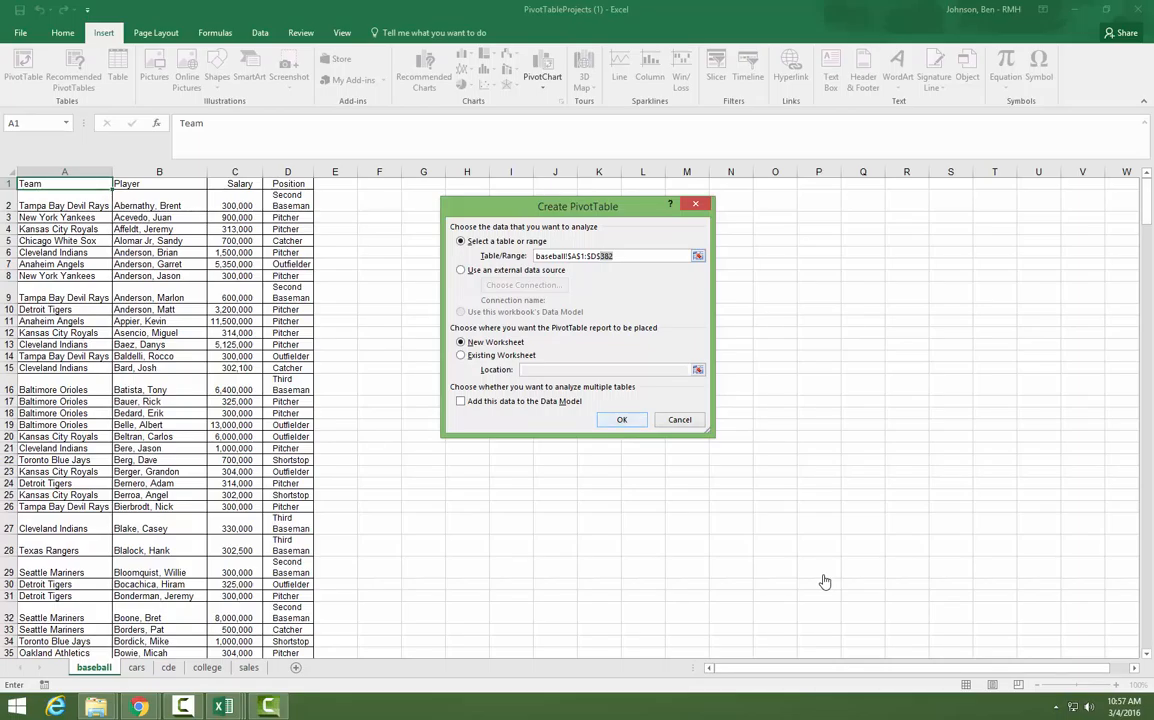
{"action": "key", "text": "Return"}
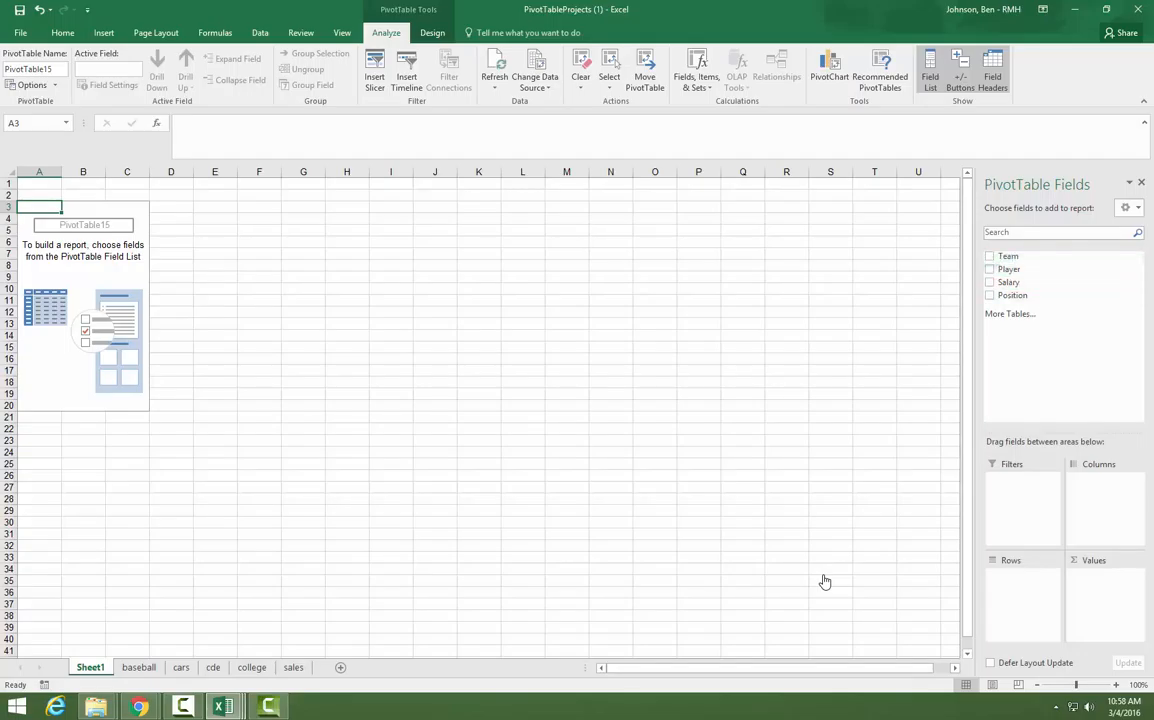
- Add Team as the PivotTable's row field and Salary as its summed value field
{"action": "left_click_drag", "start_coordinate": [1008, 256], "coordinate": [1023, 590]}
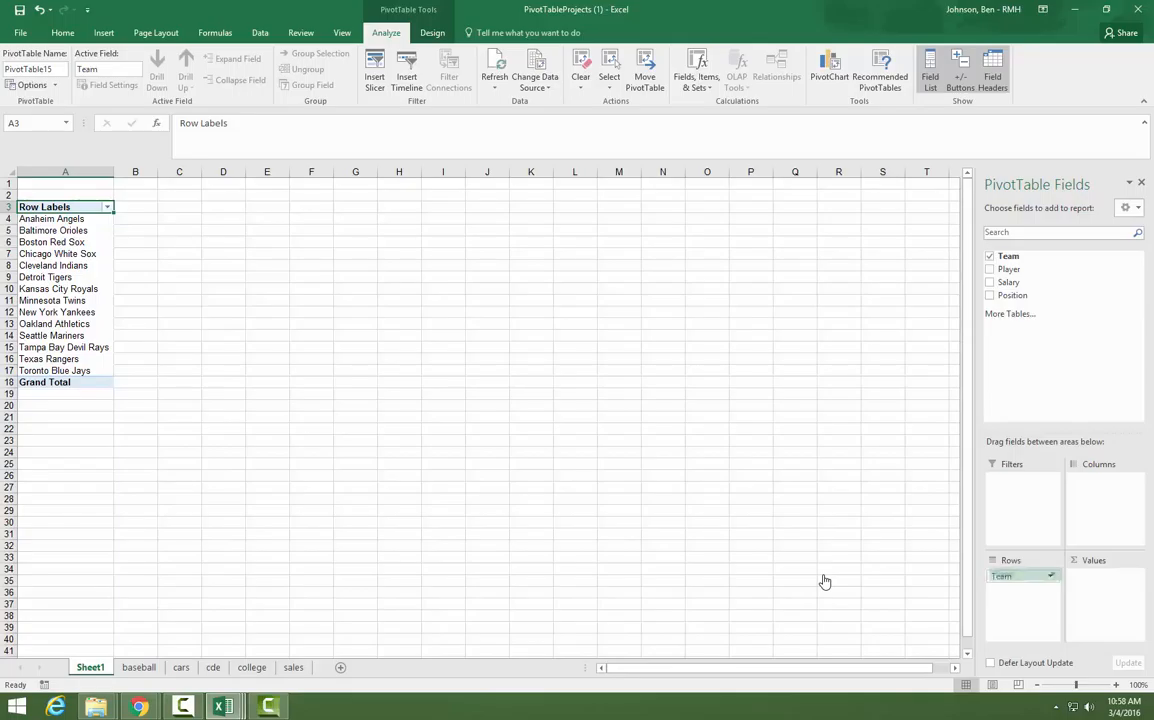
{"action": "left_click_drag", "start_coordinate": [1018, 576], "coordinate": [1104, 492]}
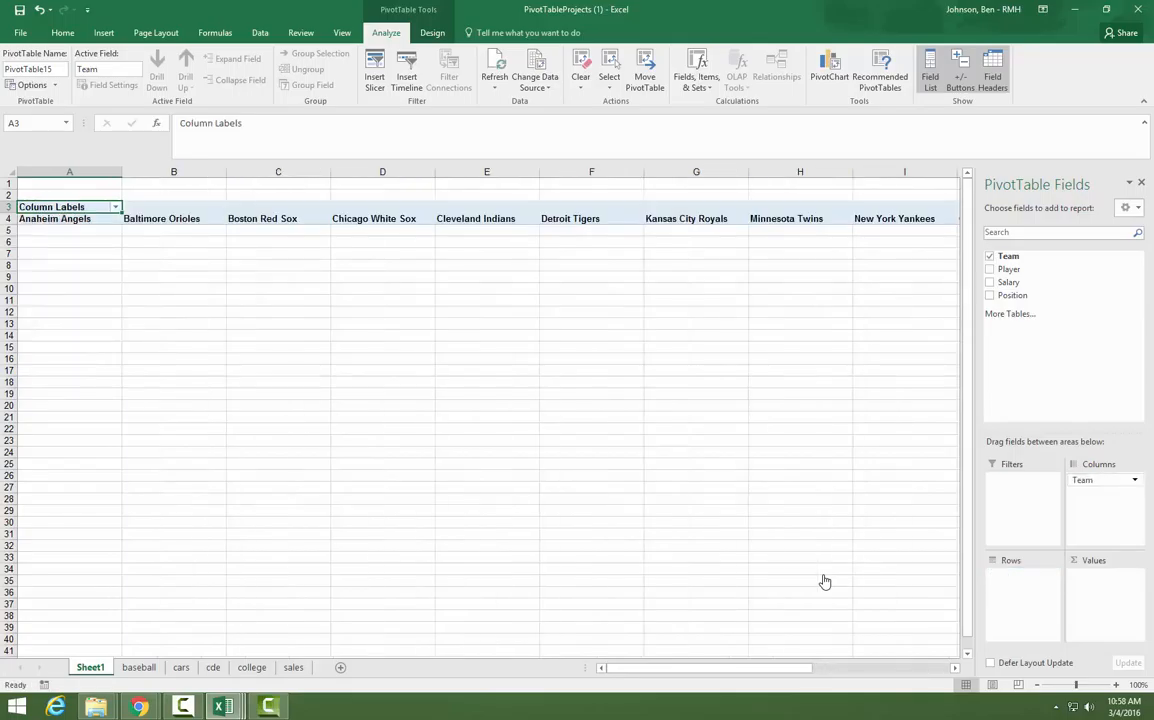
{"action": "key", "text": "ctrl+z"}
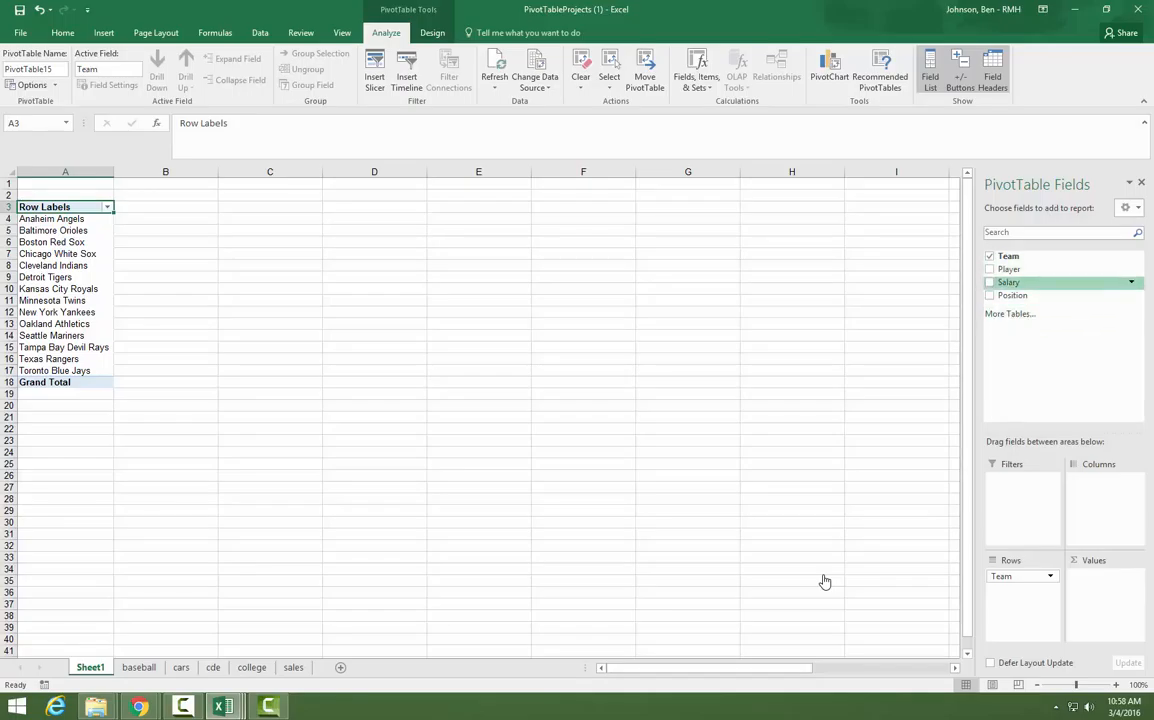
{"action": "left_click", "coordinate": [1008, 282]}
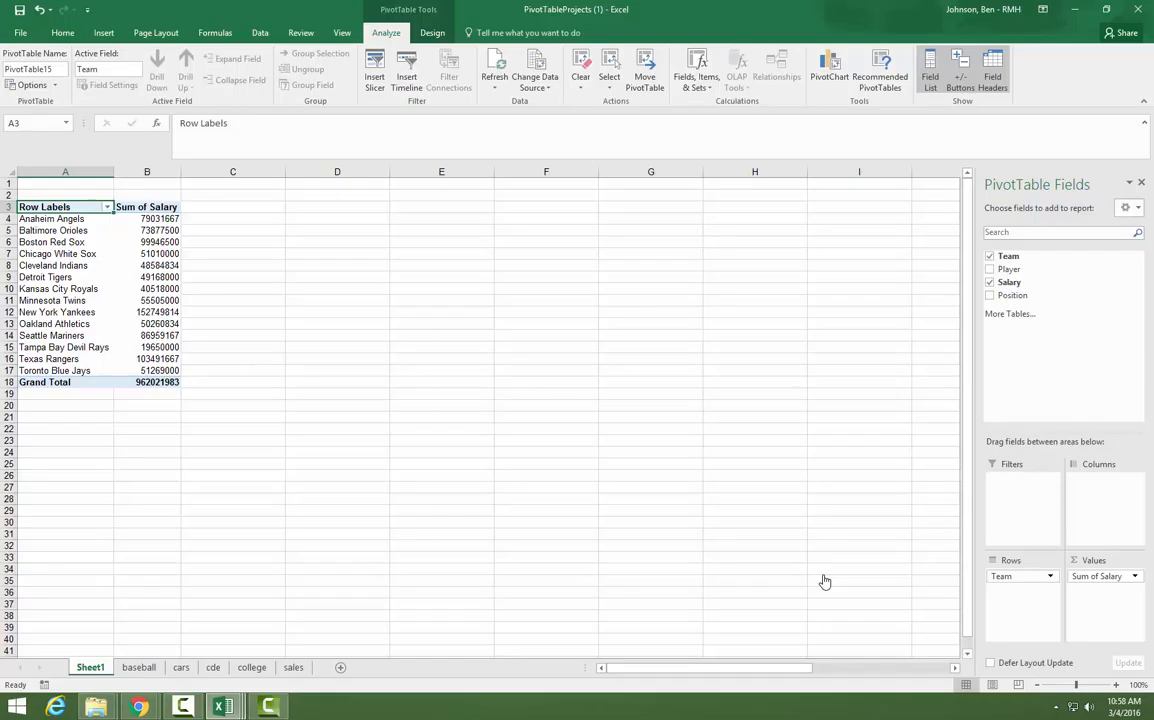
- Format the Sum of Salary values as Currency with 0 decimal places and add Position below Team in the rows
{"action": "right_click", "coordinate": [159, 207]}
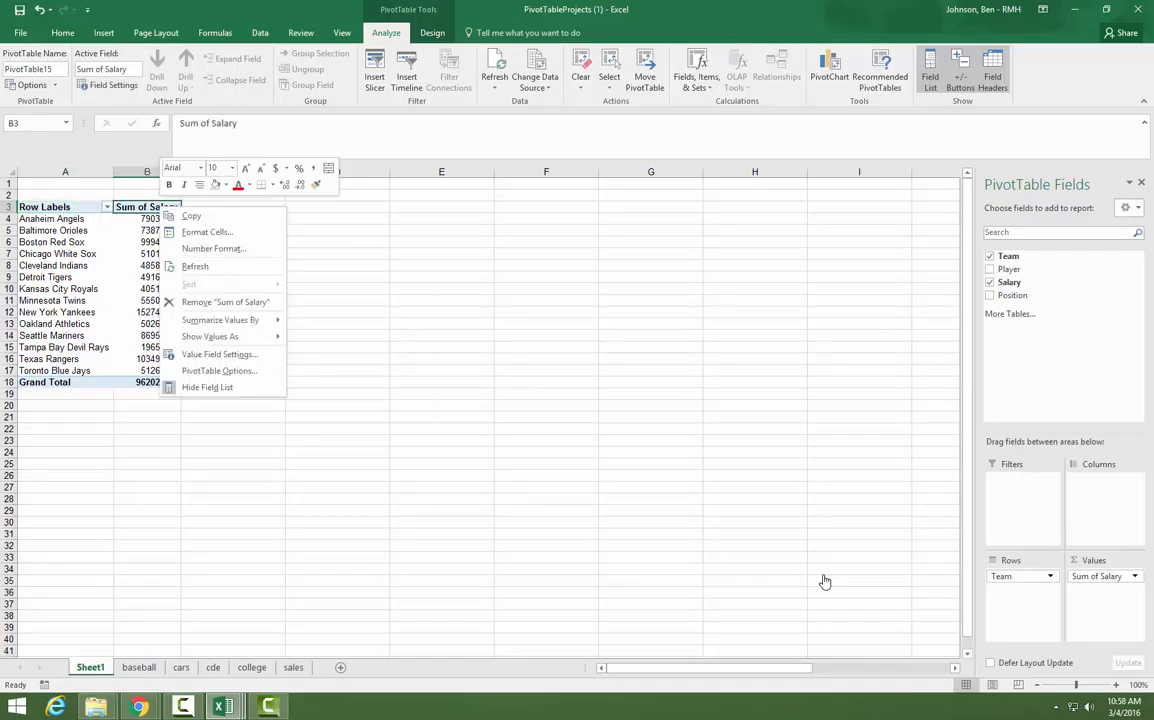
{"action": "left_click", "coordinate": [213, 249]}
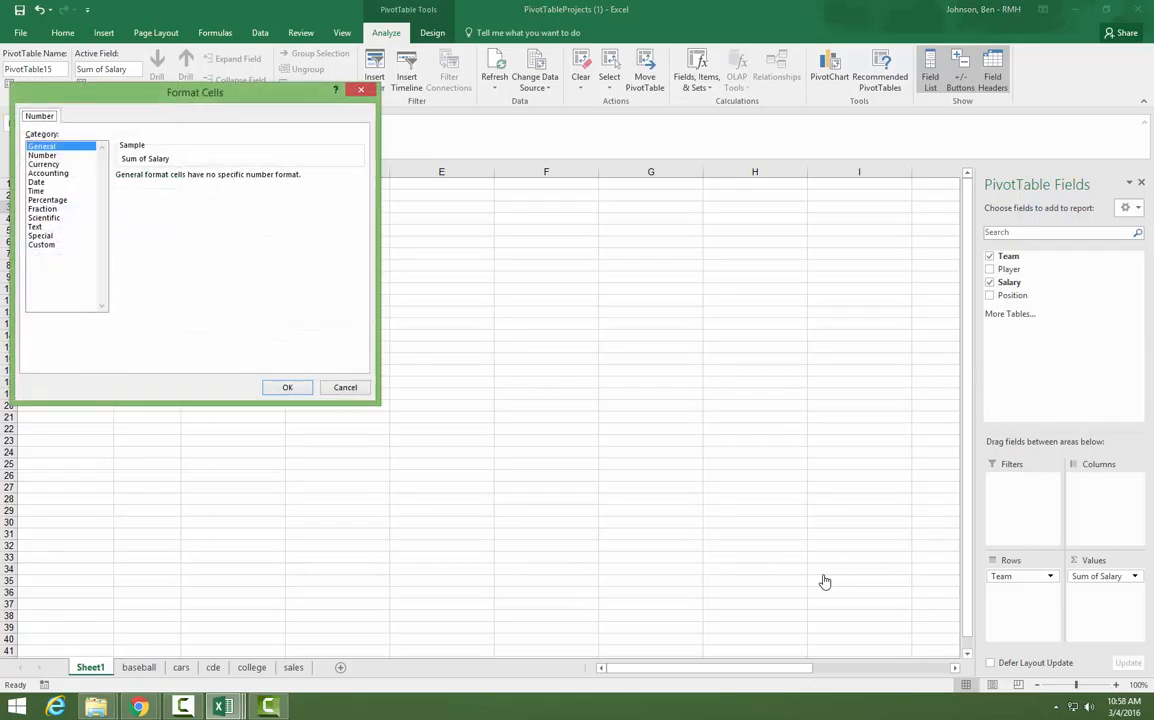
{"action": "left_click", "coordinate": [44, 164]}
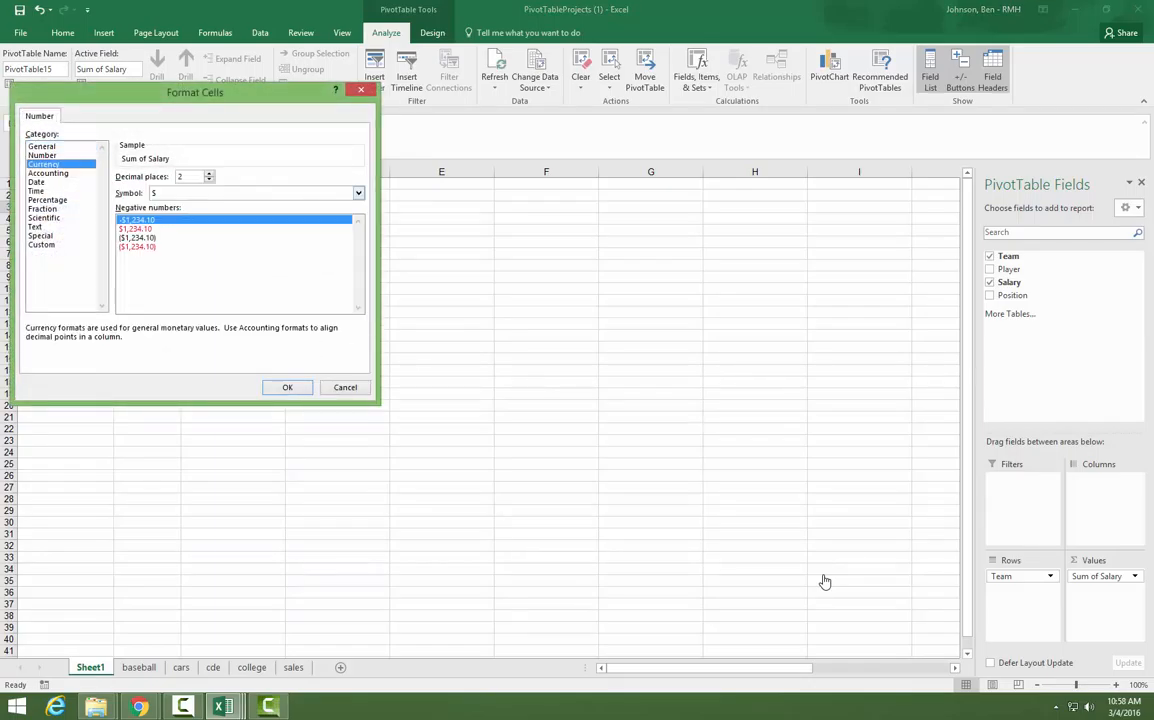
{"action": "left_click", "coordinate": [209, 180]}
{"action": "left_click", "coordinate": [209, 180]}
{"action": "left_click", "coordinate": [287, 388]}
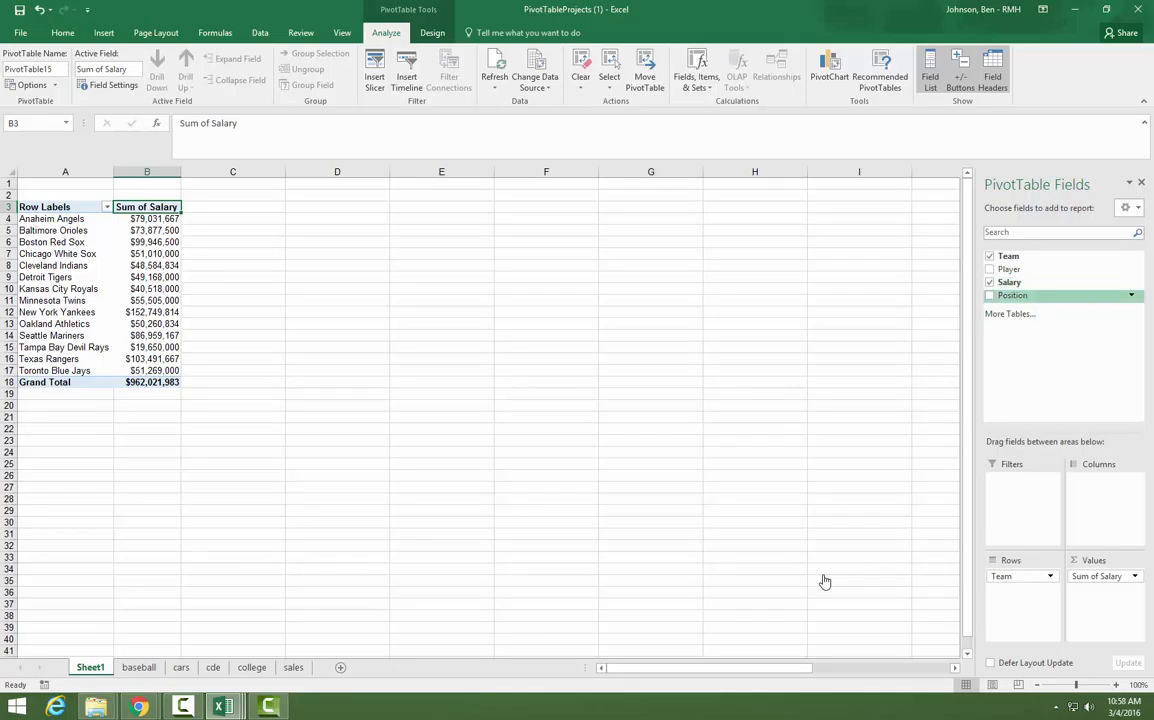
{"action": "left_click_drag", "start_coordinate": [1013, 295], "coordinate": [1020, 590]}
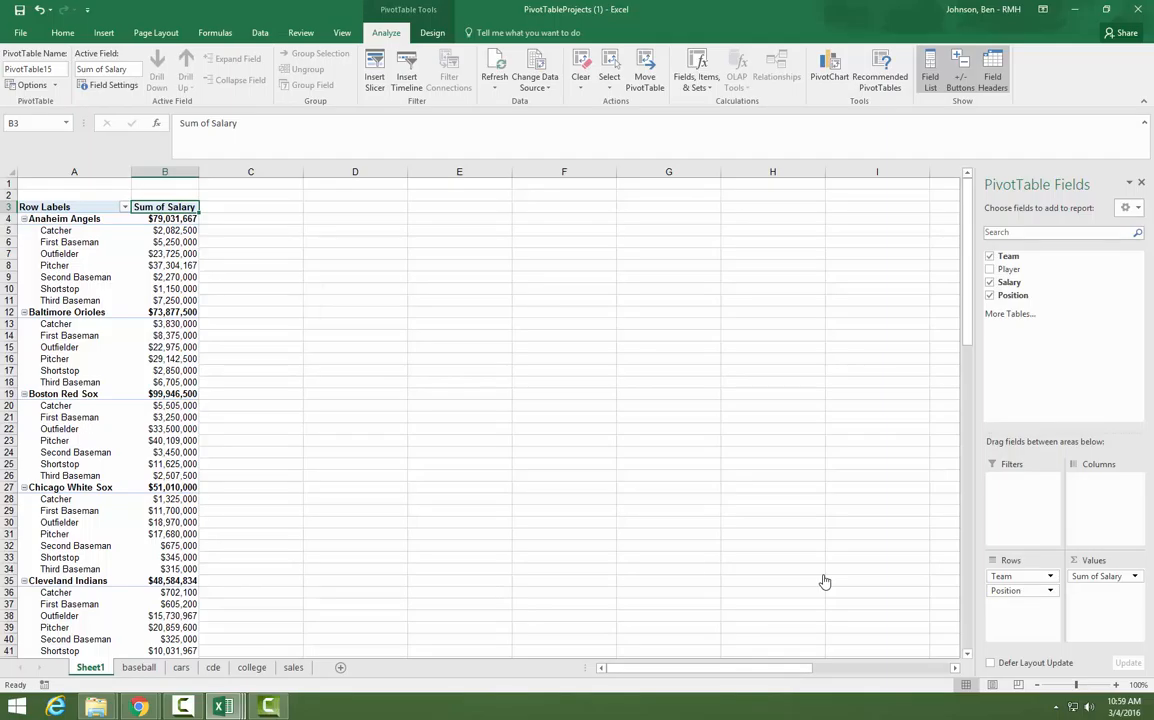
- Summarize the PivotTable's salary values by Average instead of Sum
{"action": "right_click", "coordinate": [172, 207]}
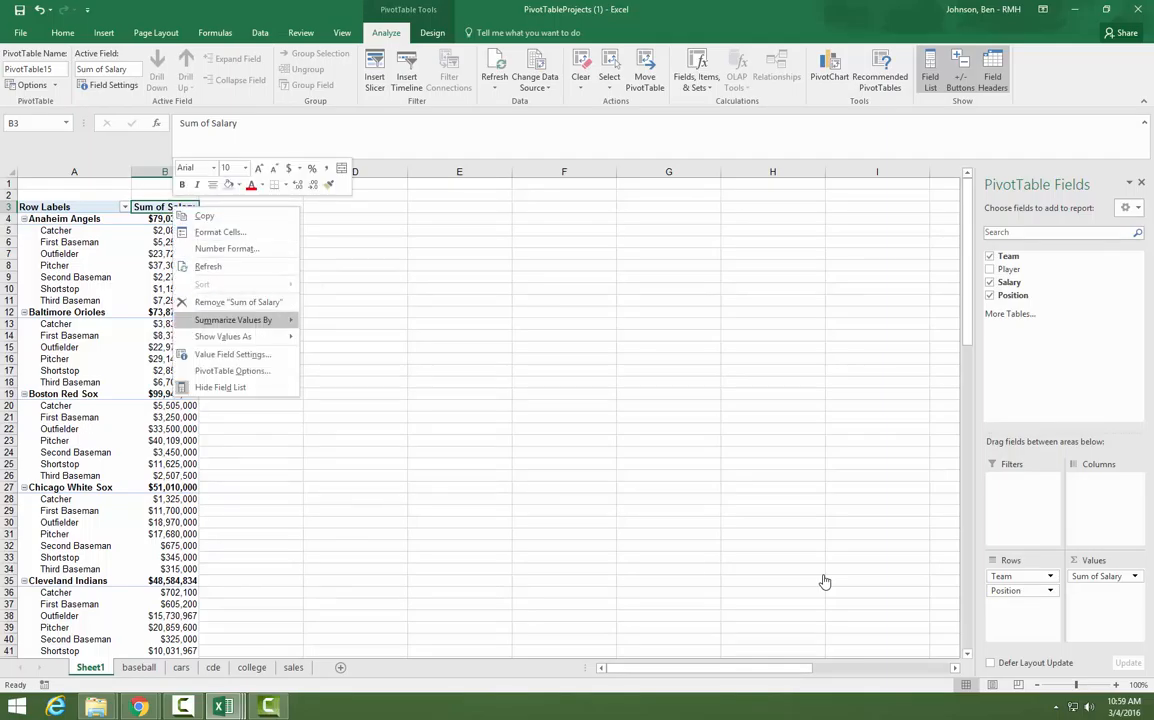
{"action": "mouse_move", "coordinate": [233, 320]}
{"action": "left_click", "coordinate": [336, 354]}
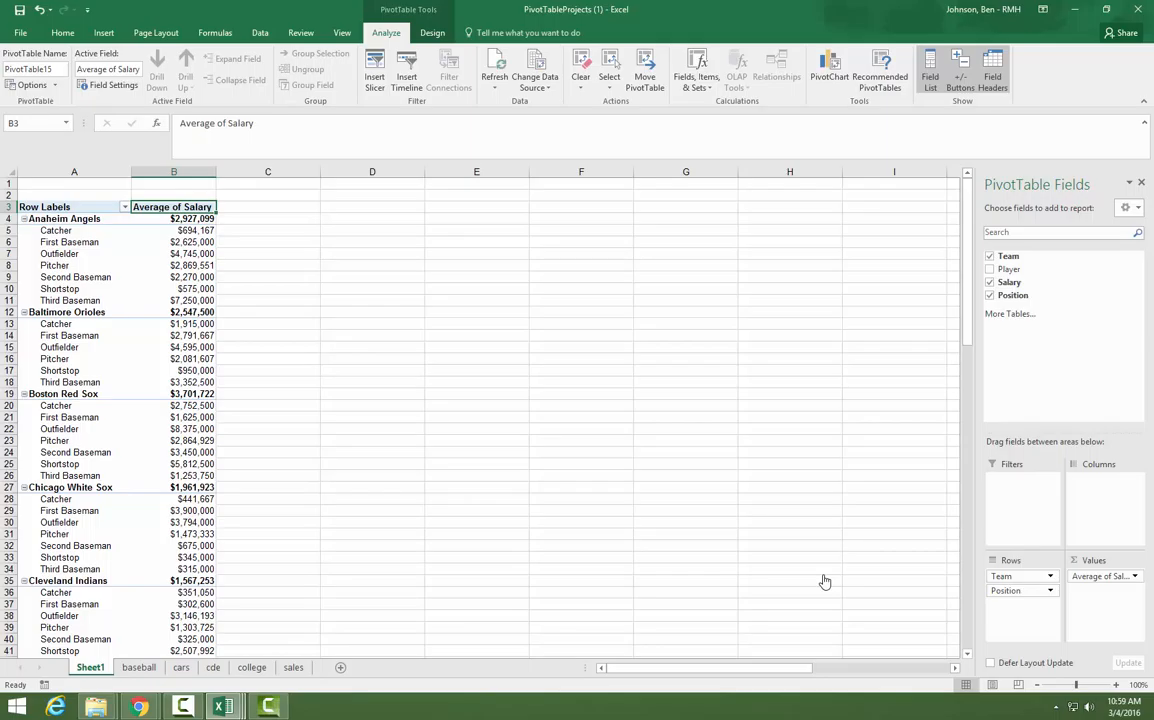
- Switch the PivotTable's salary summary from Average back to Sum
{"action": "key", "text": "shift+F10"}
{"action": "key", "text": "Down"}
{"action": "key", "text": "Down"}
{"action": "key", "text": "Down"}
{"action": "key", "text": "Down"}
{"action": "key", "text": "Down"}
{"action": "key", "text": "Down"}
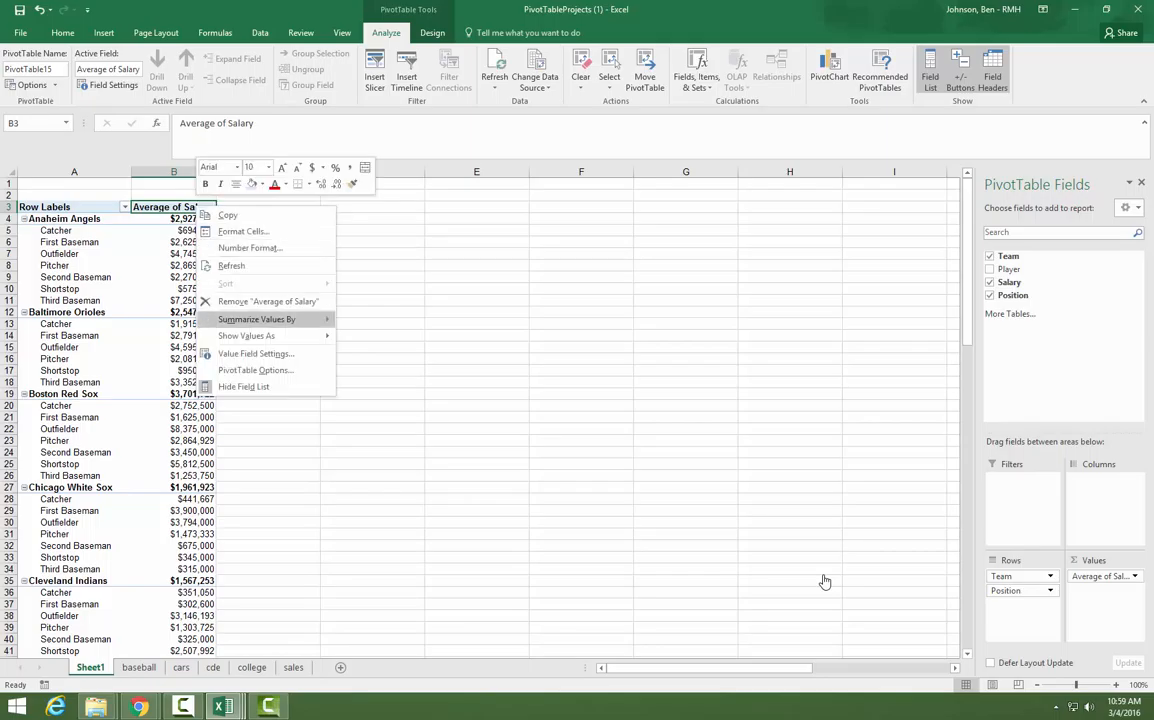
{"action": "key", "text": "Right"}
{"action": "key", "text": "Return"}
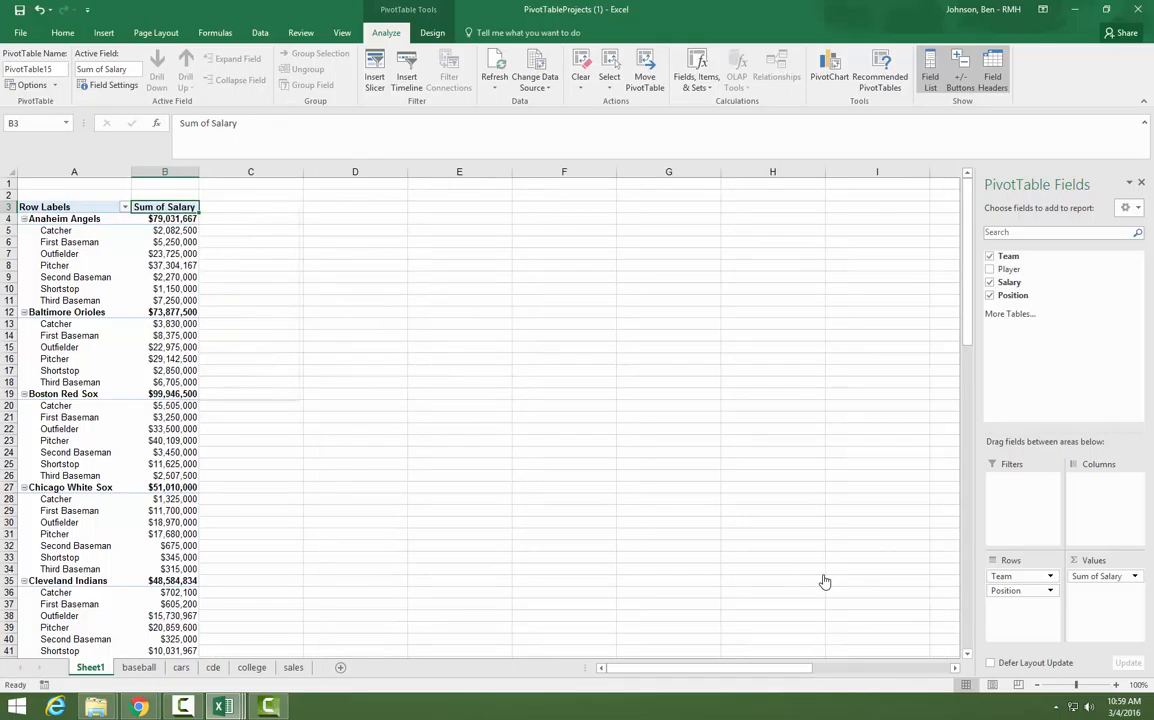
- Change the salary value field's summary function to Average again
{"action": "key", "text": "shift+F10"}
{"action": "key", "text": "Down"}
{"action": "key", "text": "Down"}
{"action": "key", "text": "Down"}
{"action": "key", "text": "Down"}
{"action": "key", "text": "Down"}
{"action": "key", "text": "Right"}
{"action": "key", "text": "Down"}
{"action": "key", "text": "Down"}
{"action": "key", "text": "Return"}
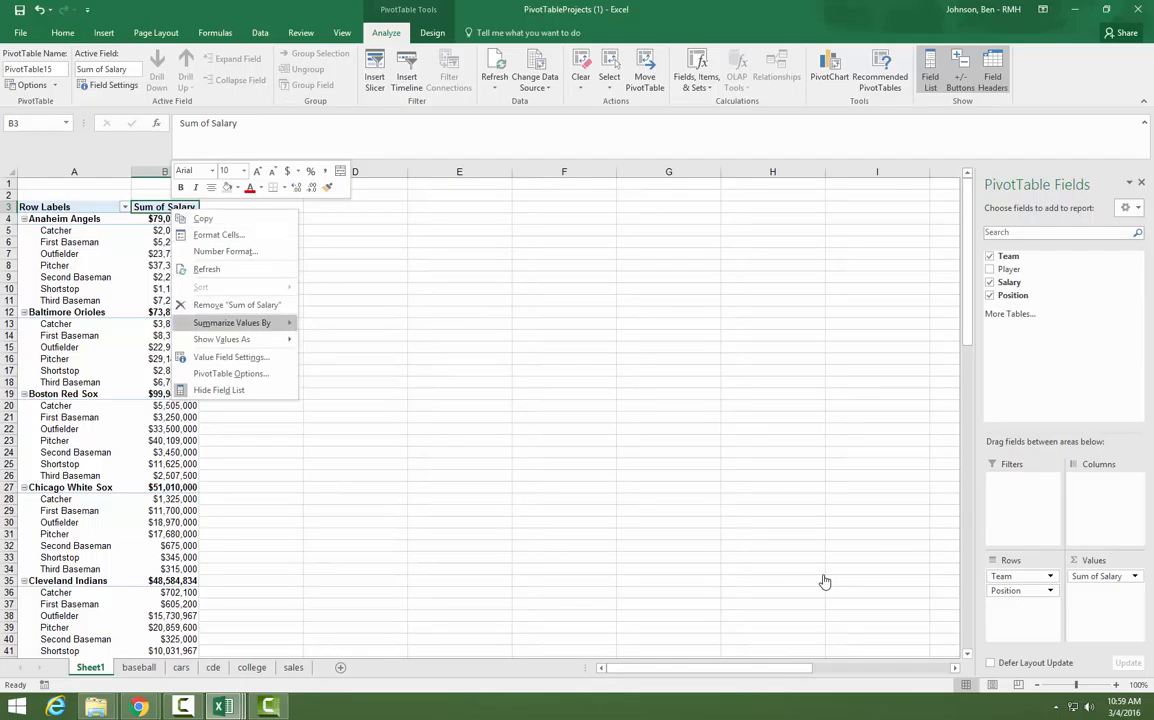
- Summarize the salary values by Max for each team and position
{"action": "key", "text": "shift+F10"}
{"action": "key", "text": "Down"}
{"action": "key", "text": "Down"}
{"action": "key", "text": "Down"}
{"action": "key", "text": "Down"}
{"action": "key", "text": "Down"}
{"action": "key", "text": "Down"}
{"action": "key", "text": "Down"}
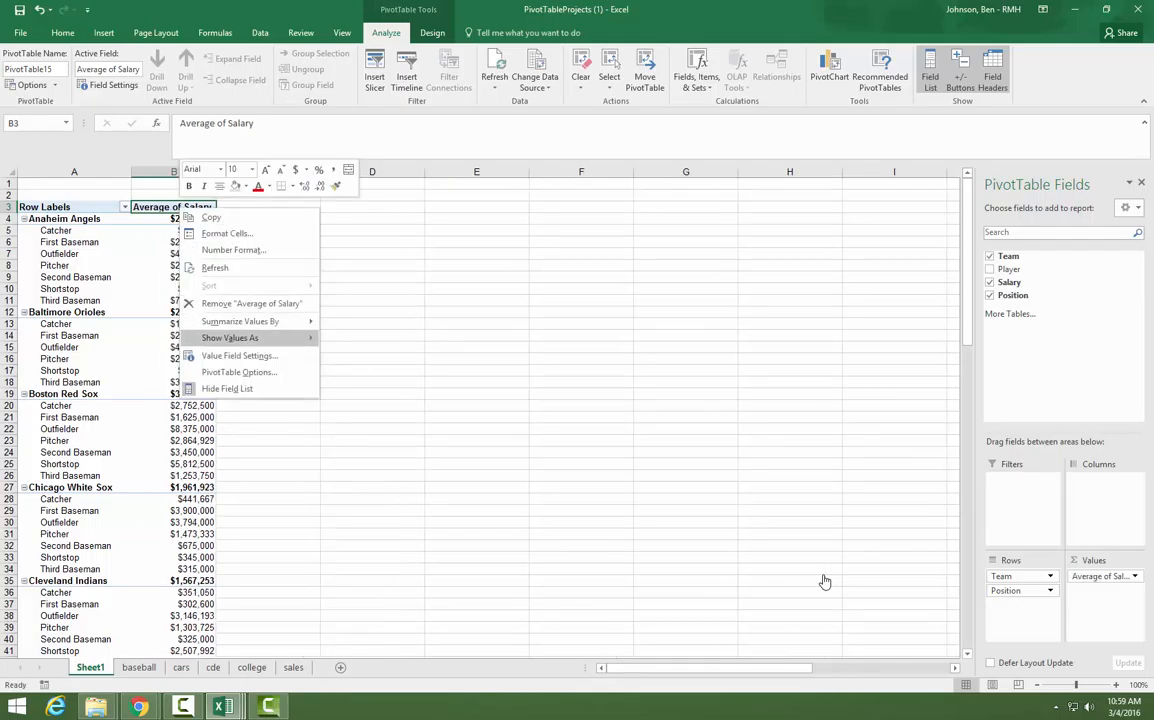
{"action": "key", "text": "Up"}
{"action": "key", "text": "Right"}
{"action": "key", "text": "Down"}
{"action": "key", "text": "Down"}
{"action": "key", "text": "Down"}
{"action": "key", "text": "Return"}
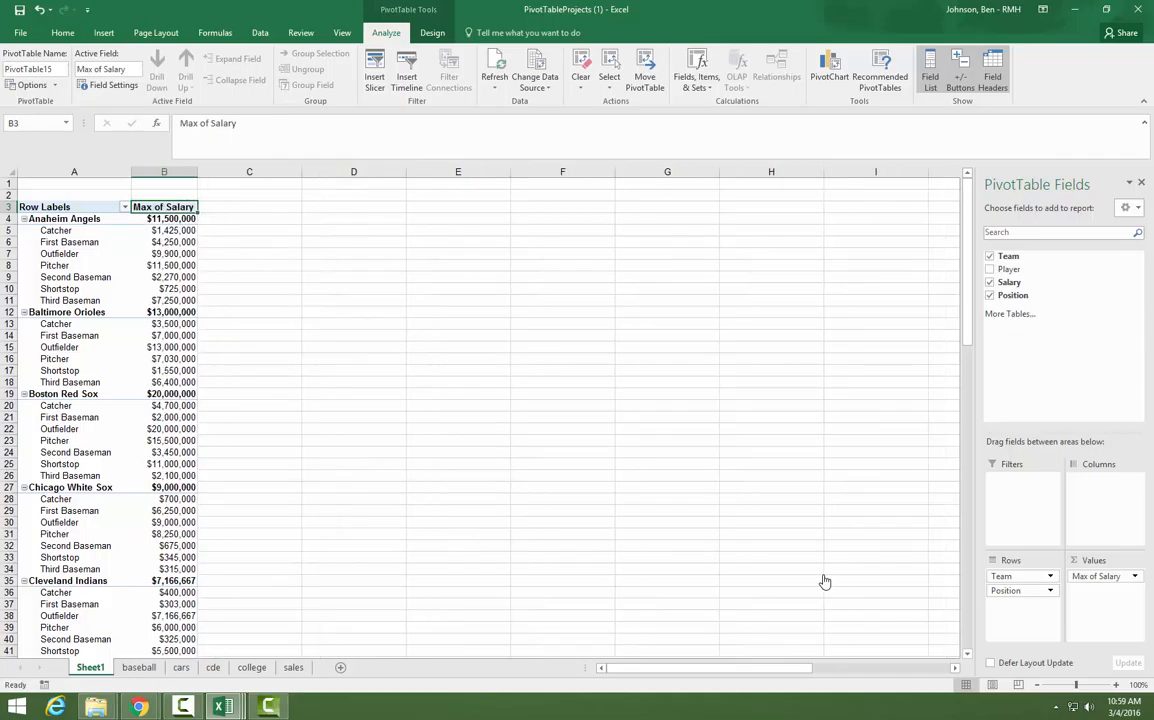
- Summarize the salary values by Min for each team and position
{"action": "key", "text": "shift+F10"}
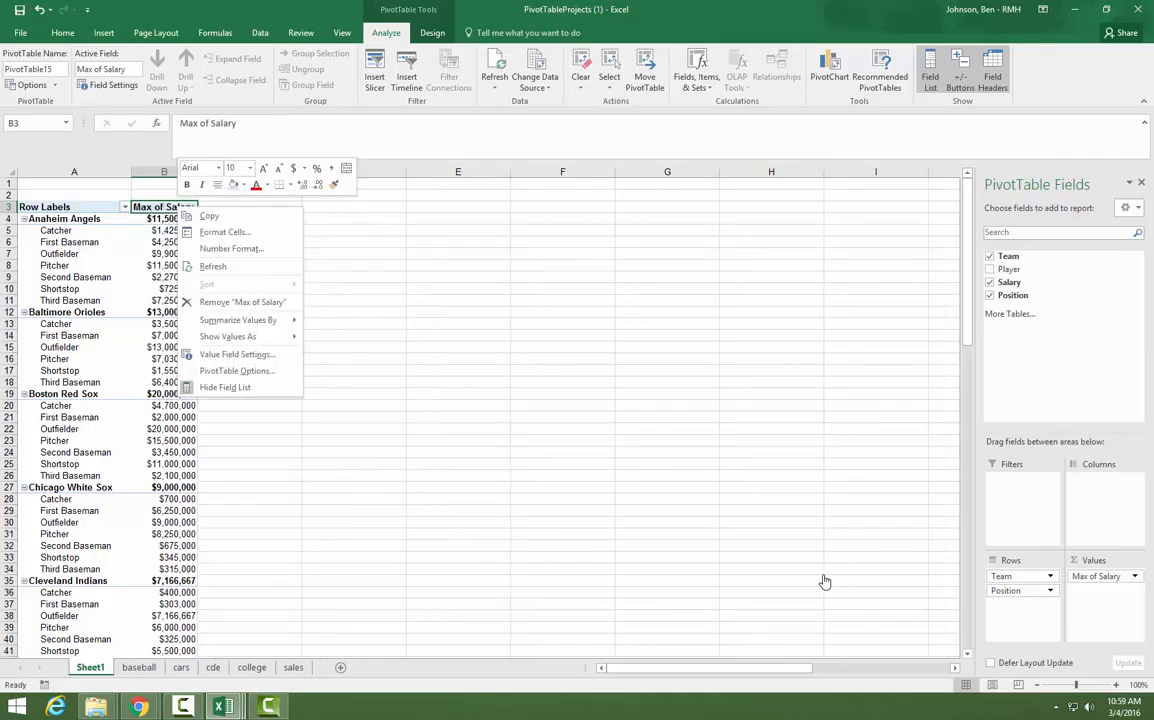
{"action": "key", "text": "Down"}
{"action": "key", "text": "Down"}
{"action": "key", "text": "Down"}
{"action": "key", "text": "Down"}
{"action": "key", "text": "Down"}
{"action": "key", "text": "Down"}
{"action": "key", "text": "Down"}
{"action": "key", "text": "Up"}
{"action": "key", "text": "Right"}
{"action": "key", "text": "Down"}
{"action": "key", "text": "Down"}
{"action": "key", "text": "Down"}
{"action": "key", "text": "Down"}
{"action": "key", "text": "Return"}
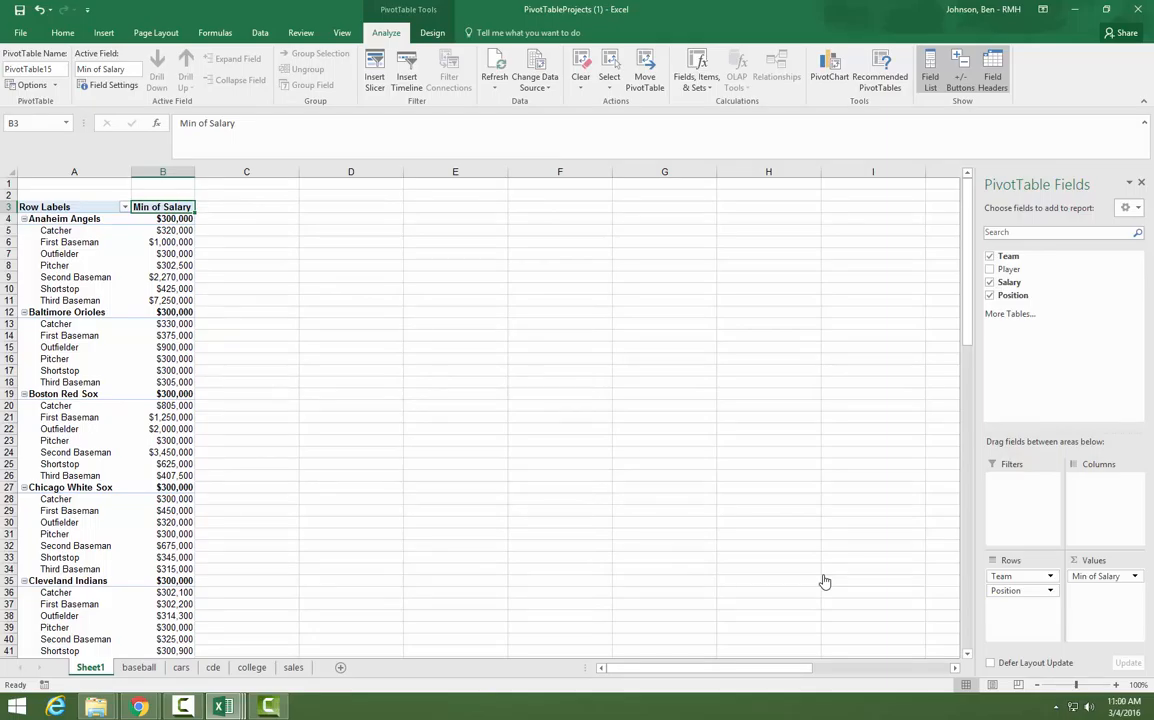
- Set the salary value field's summary function from Min back to Sum
{"action": "key", "text": "shift+F10"}
{"action": "key", "text": "Down"}
{"action": "key", "text": "Down"}
{"action": "key", "text": "Down"}
{"action": "key", "text": "Down"}
{"action": "key", "text": "Down"}
{"action": "key", "text": "Down"}
{"action": "key", "text": "Right"}
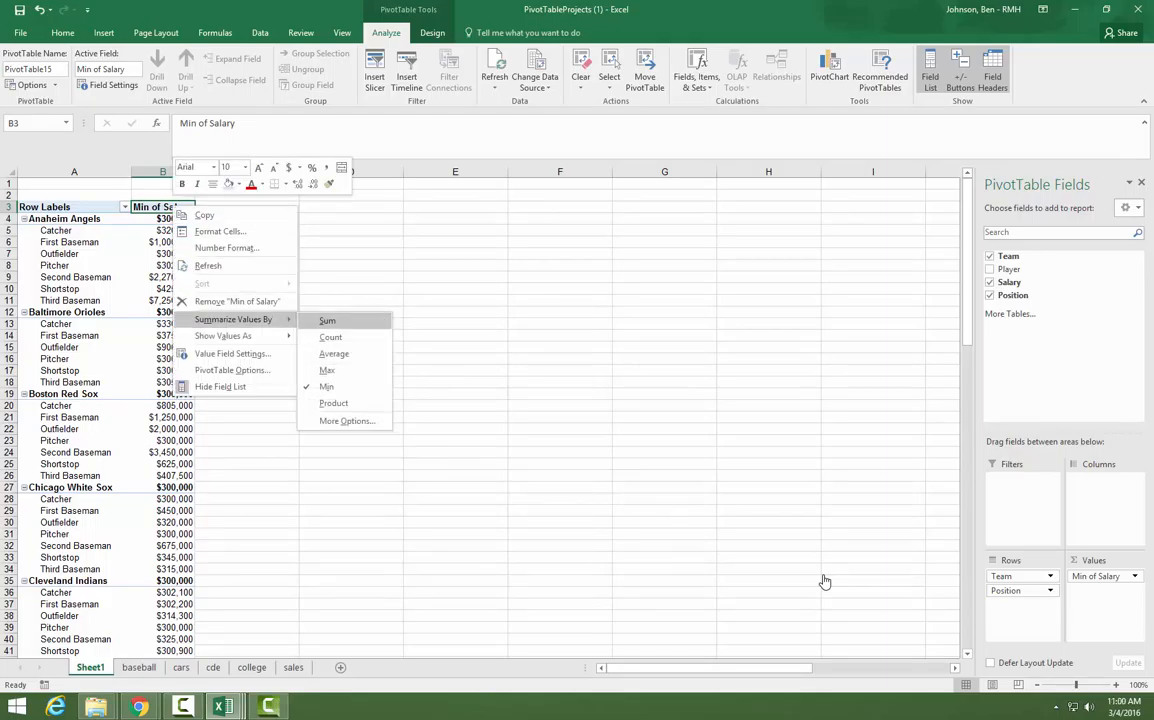
{"action": "key", "text": "Return"}
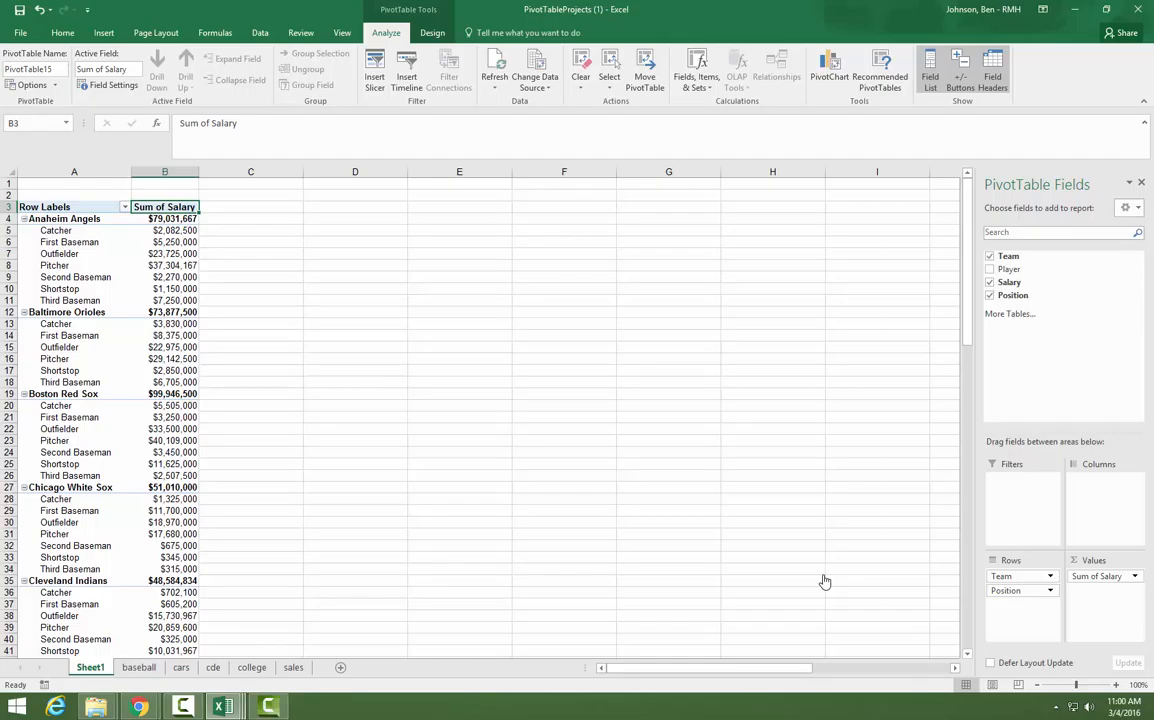
- Summarize the salary values by Count for each team and position
{"action": "key", "text": "shift+F10"}
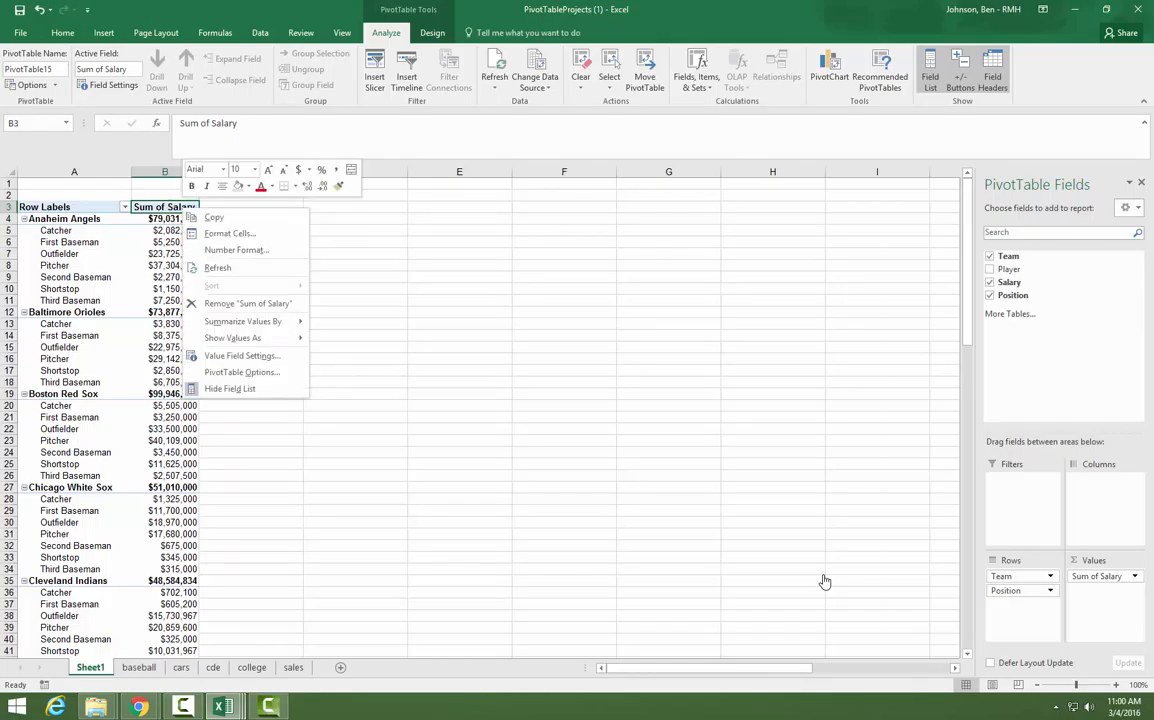
{"action": "key", "text": "Down"}
{"action": "key", "text": "Down"}
{"action": "key", "text": "Down"}
{"action": "key", "text": "Down"}
{"action": "key", "text": "Down"}
{"action": "key", "text": "Down"}
{"action": "key", "text": "Right"}
{"action": "key", "text": "Down"}
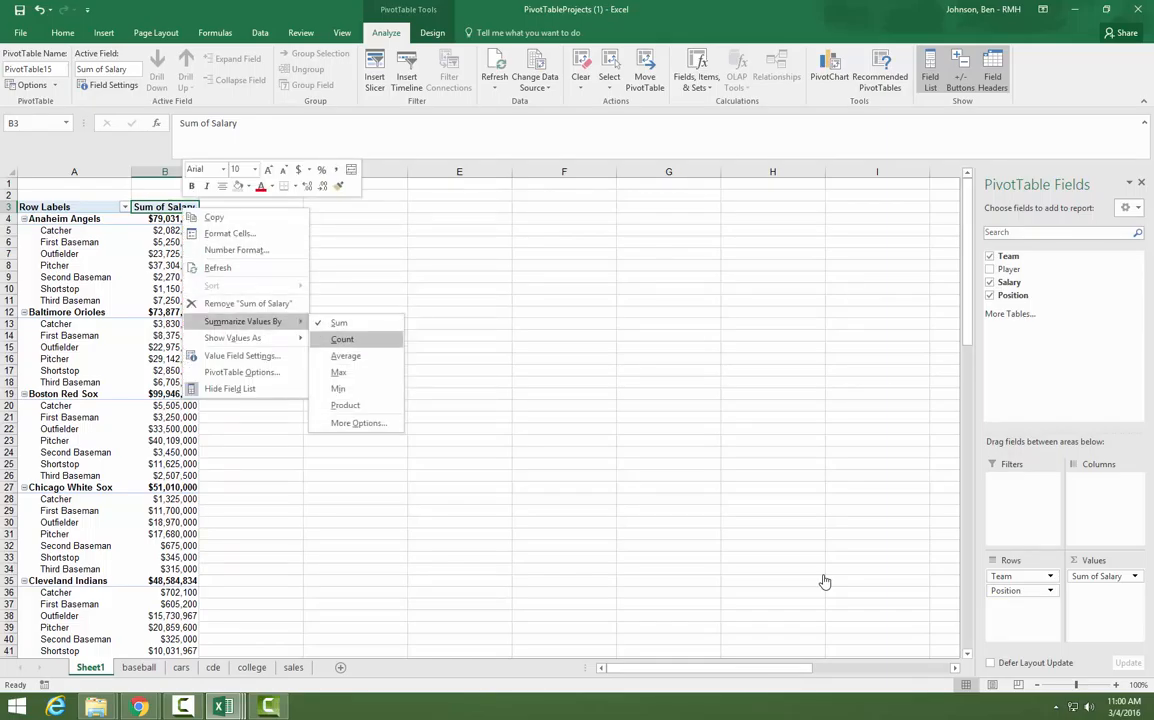
{"action": "key", "text": "Return"}
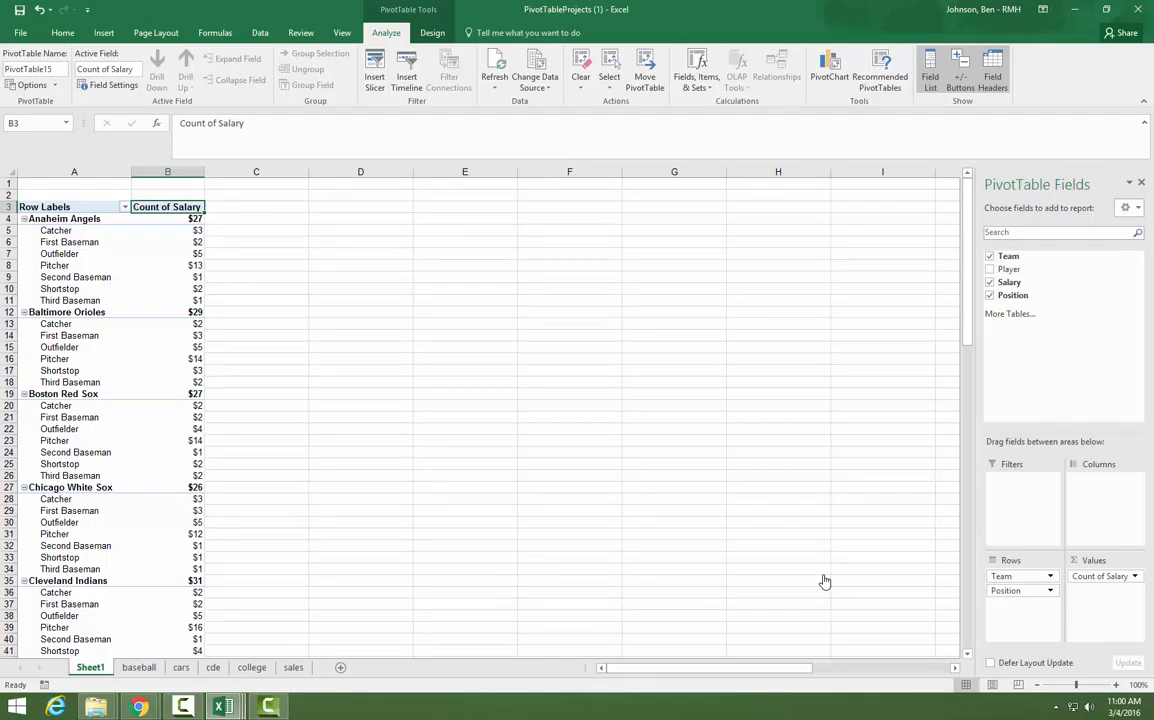
- Format the Count of Salary values as Number with 0 decimal places and a thousands separator
{"action": "key", "text": "shift+F10"}
{"action": "key", "text": "Down"}
{"action": "key", "text": "Down"}
{"action": "key", "text": "Down"}
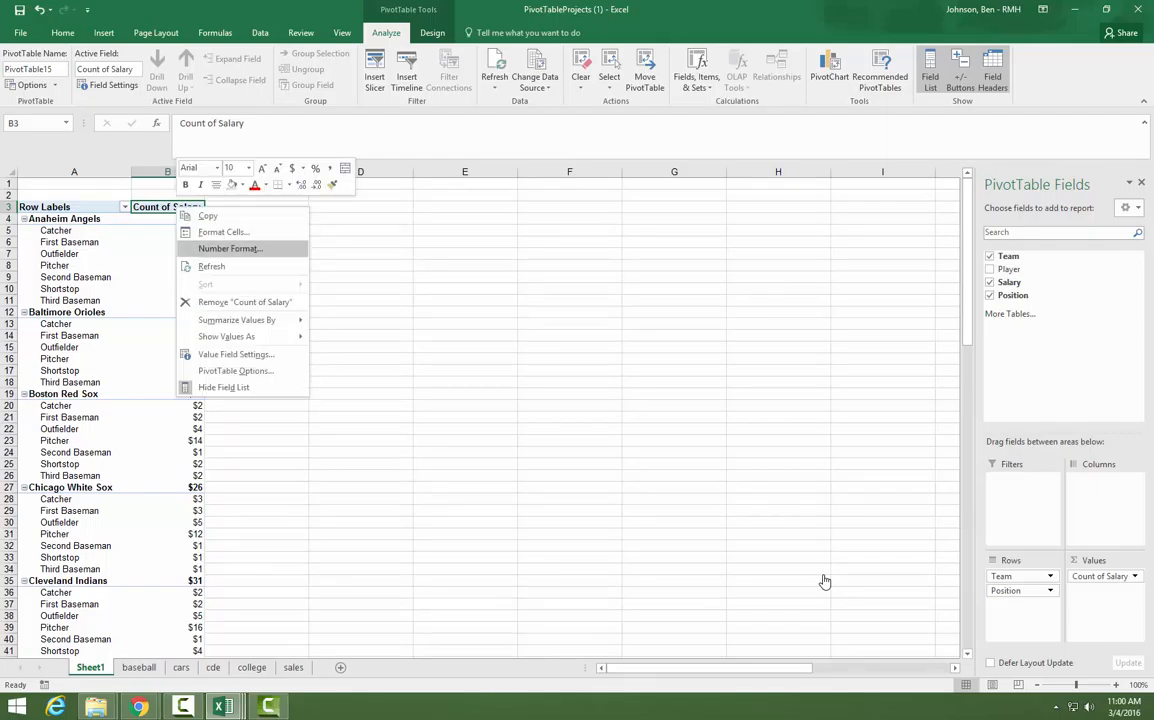
{"action": "key", "text": "Return"}
{"action": "key", "text": "Up"}
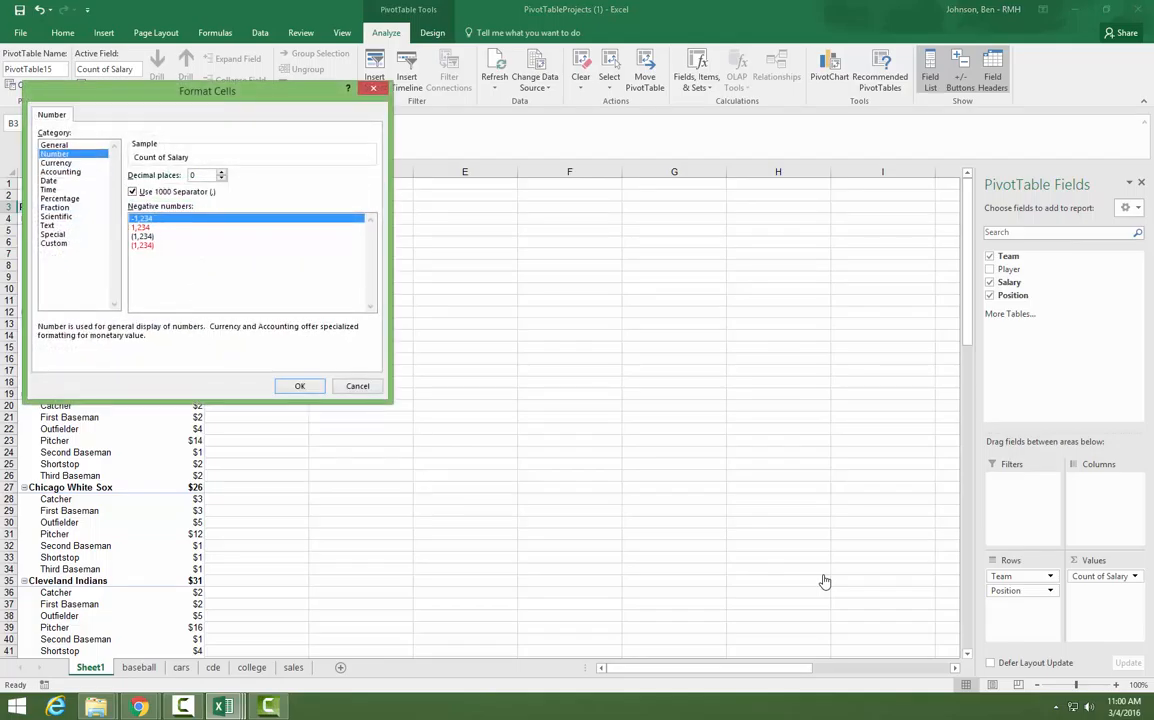
{"action": "key", "text": "Return"}
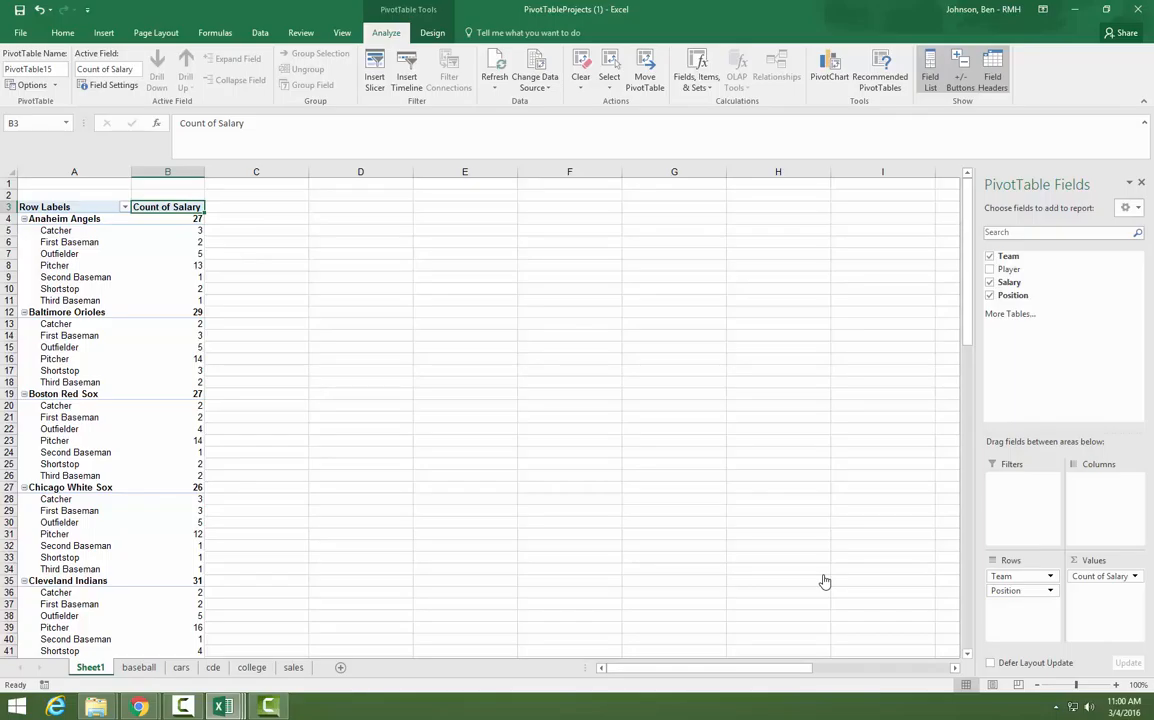
- Create a PivotTable on a new worksheet from the cars sheet data in A1:E61
{"action": "mouse_move", "coordinate": [95, 706]}
{"action": "left_click", "coordinate": [181, 667]}
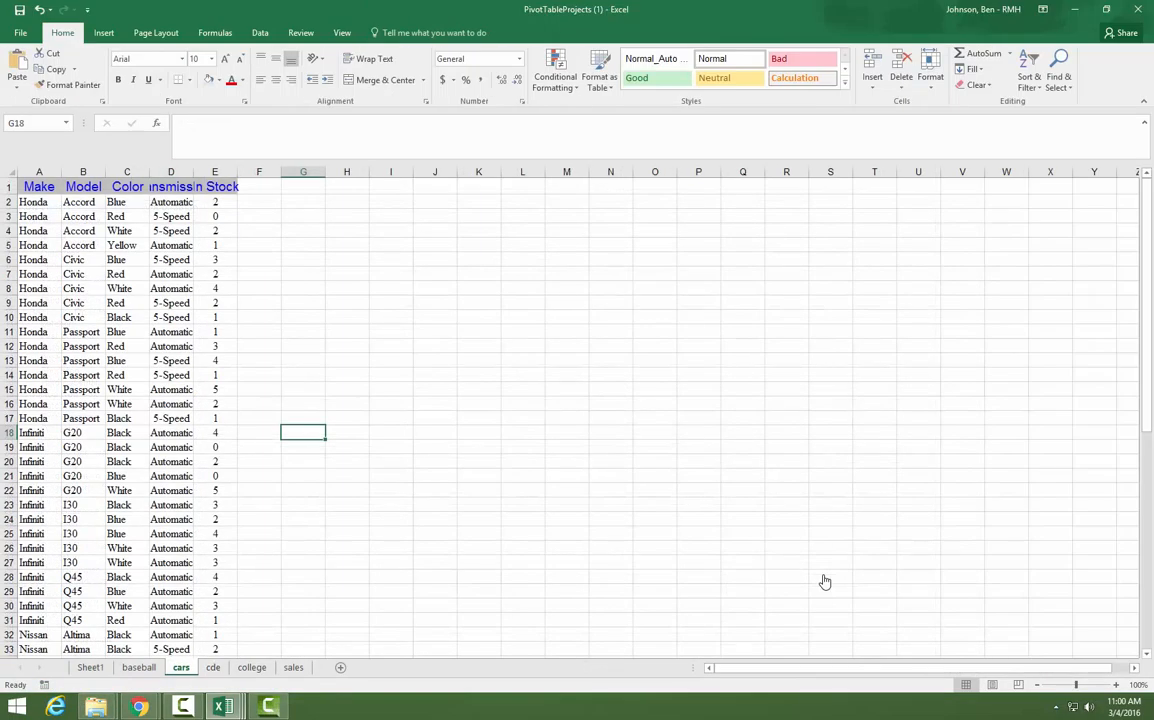
{"action": "left_click", "coordinate": [39, 187]}
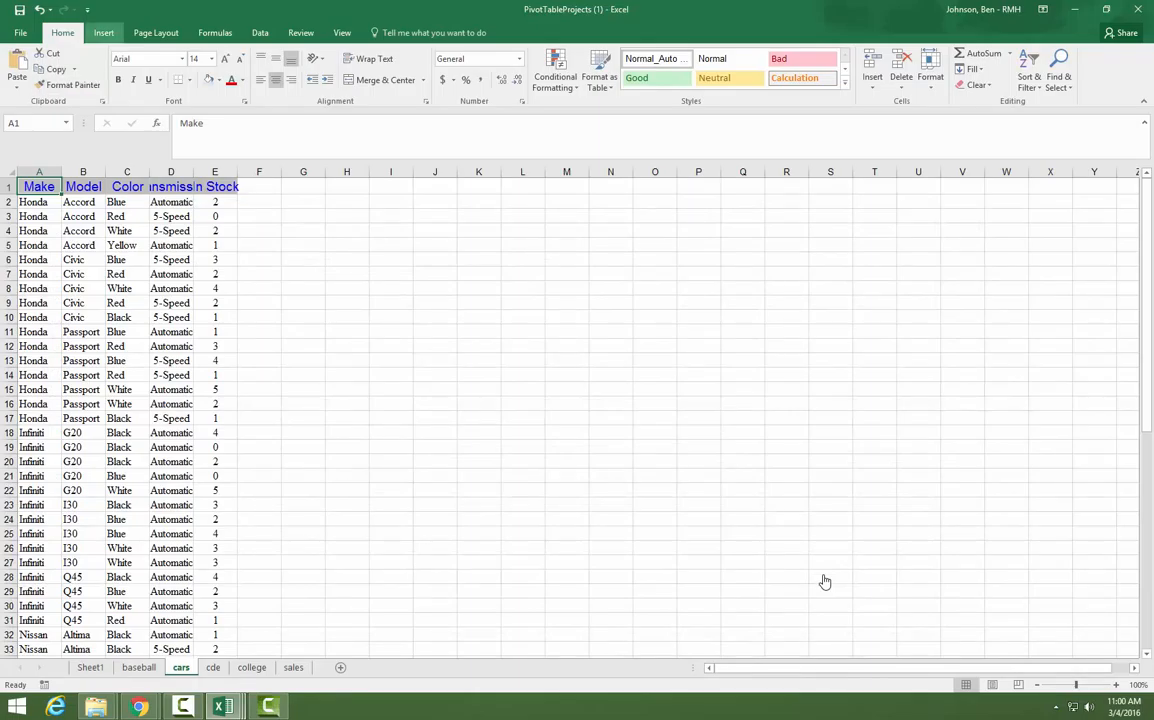
{"action": "left_click", "coordinate": [103, 33]}
{"action": "left_click", "coordinate": [22, 68]}
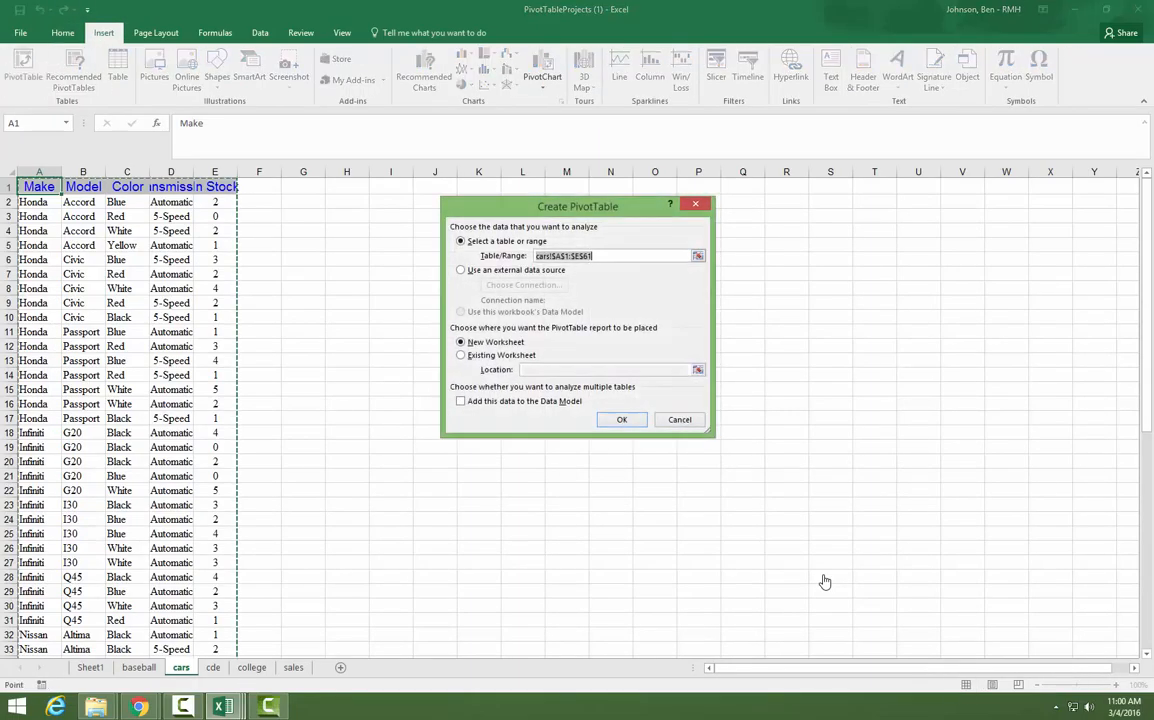
{"action": "key", "text": "Return"}
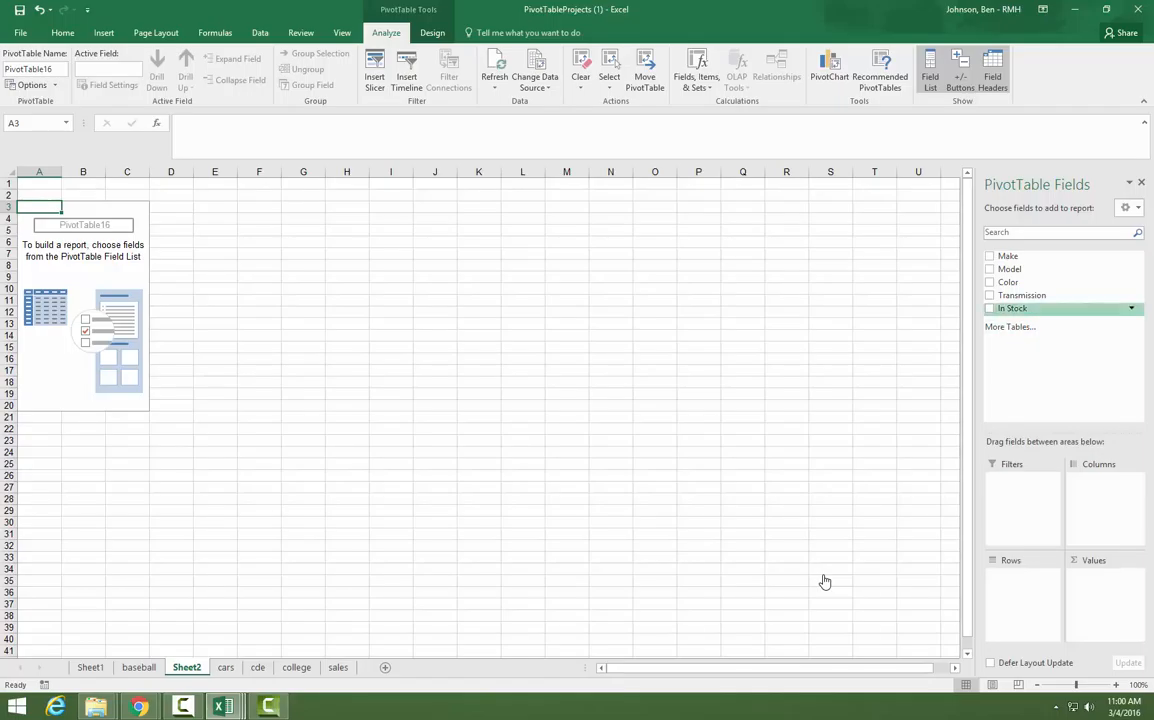
- Lay out the cars PivotTable with Make and Model as rows, Color as columns and the sum of In Stock as values
{"action": "left_click_drag", "start_coordinate": [1008, 256], "coordinate": [1021, 592]}
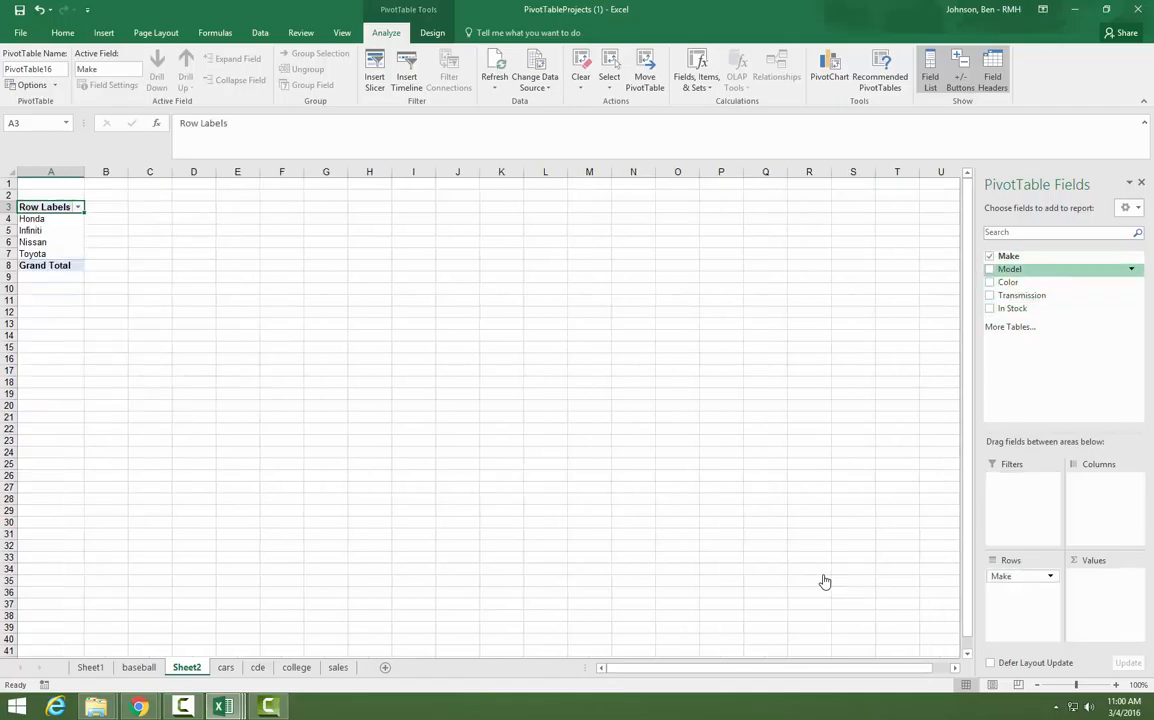
{"action": "left_click_drag", "start_coordinate": [1010, 269], "coordinate": [1021, 590]}
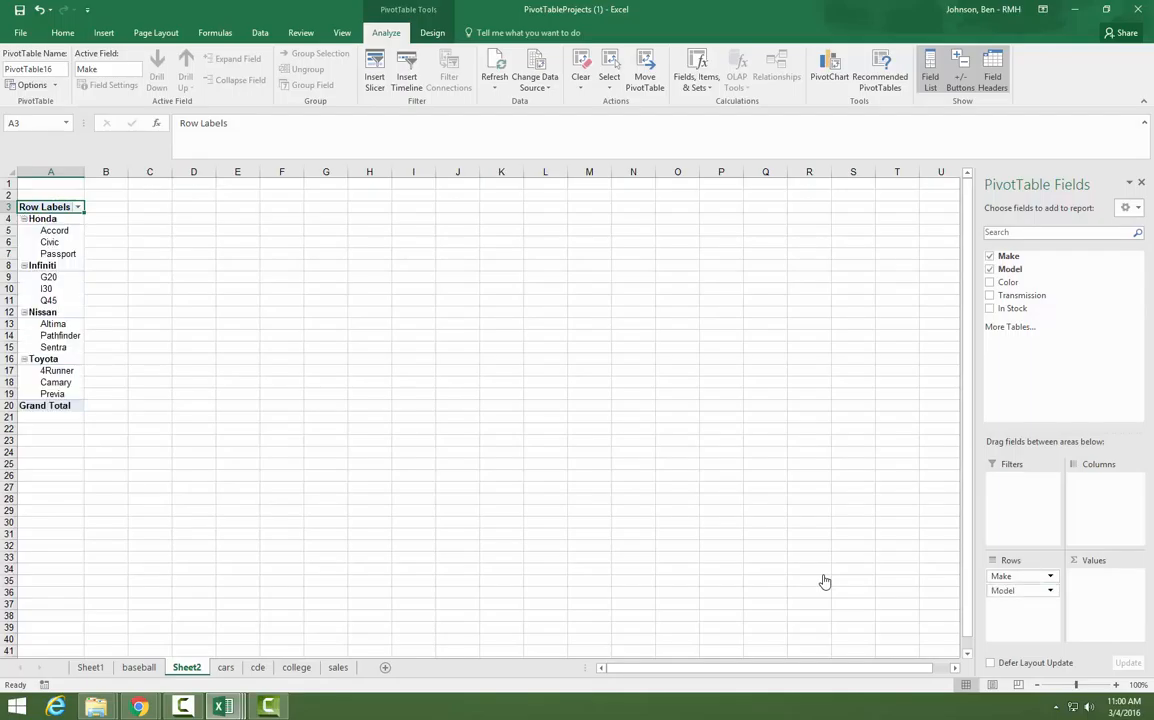
{"action": "left_click_drag", "start_coordinate": [1012, 308], "coordinate": [1104, 576]}
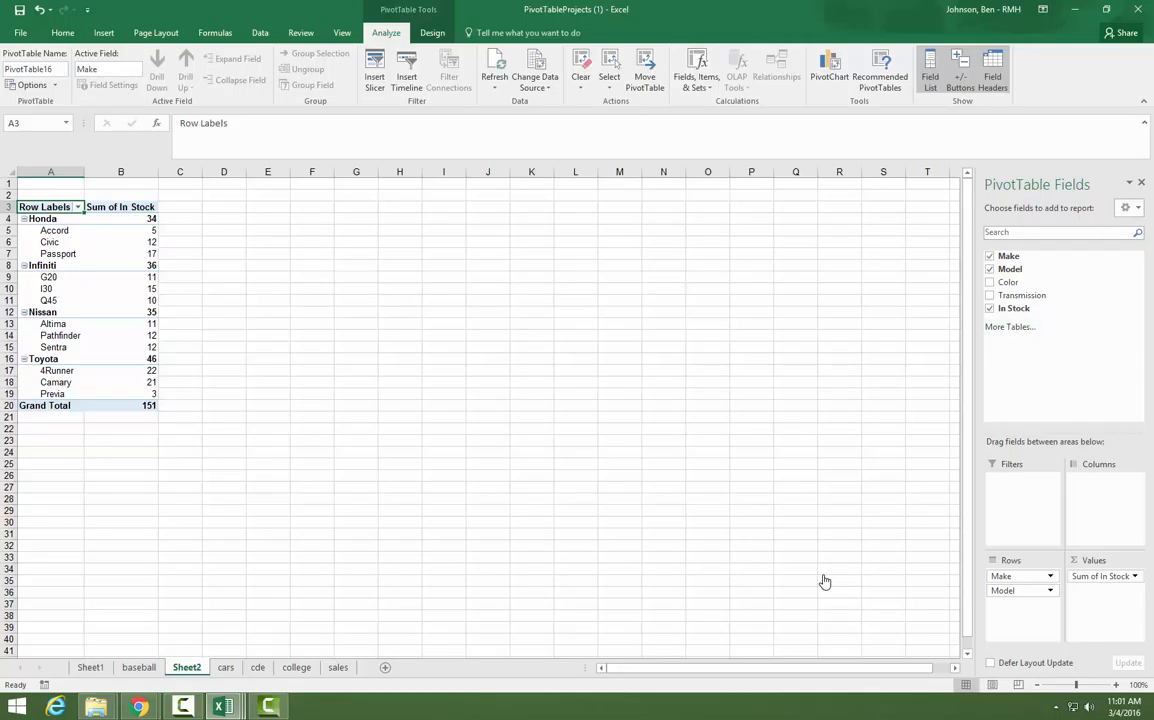
{"action": "left_click_drag", "start_coordinate": [1008, 282], "coordinate": [1104, 496]}
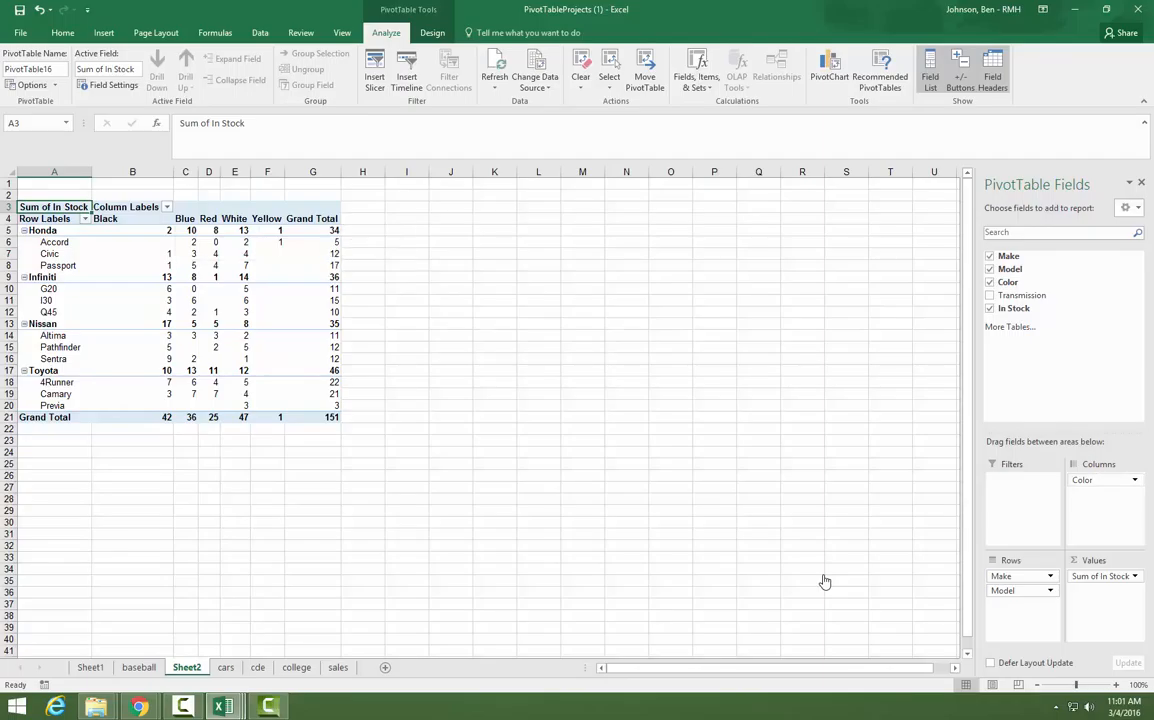
{"action": "mouse_move", "coordinate": [1096, 480]}
{"action": "left_mouse_down"}
{"action": "mouse_move", "coordinate": [1026, 572]}
{"action": "mouse_move", "coordinate": [1022, 604]}
{"action": "mouse_move", "coordinate": [1104, 485]}
{"action": "left_mouse_up"}
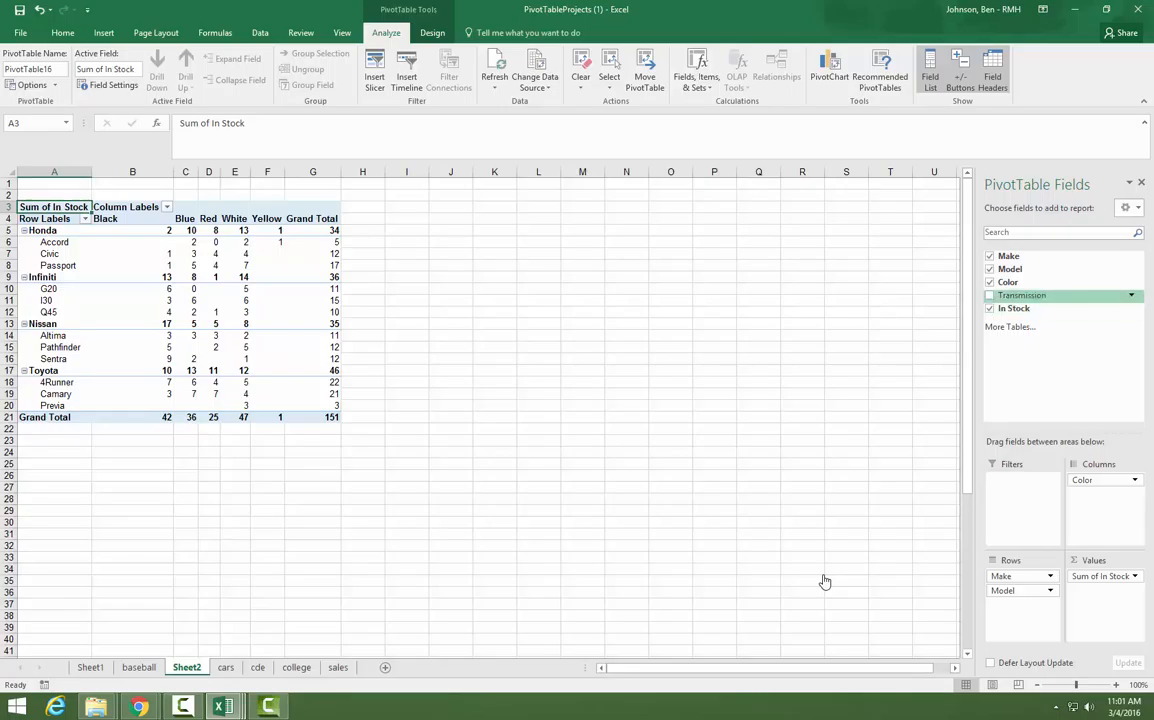
- Add Transmission as a report filter and show only Automatic cars
{"action": "mouse_move", "coordinate": [1022, 296]}
{"action": "left_mouse_down"}
{"action": "mouse_move", "coordinate": [1023, 500]}
{"action": "mouse_move", "coordinate": [1020, 485]}
{"action": "left_mouse_up"}
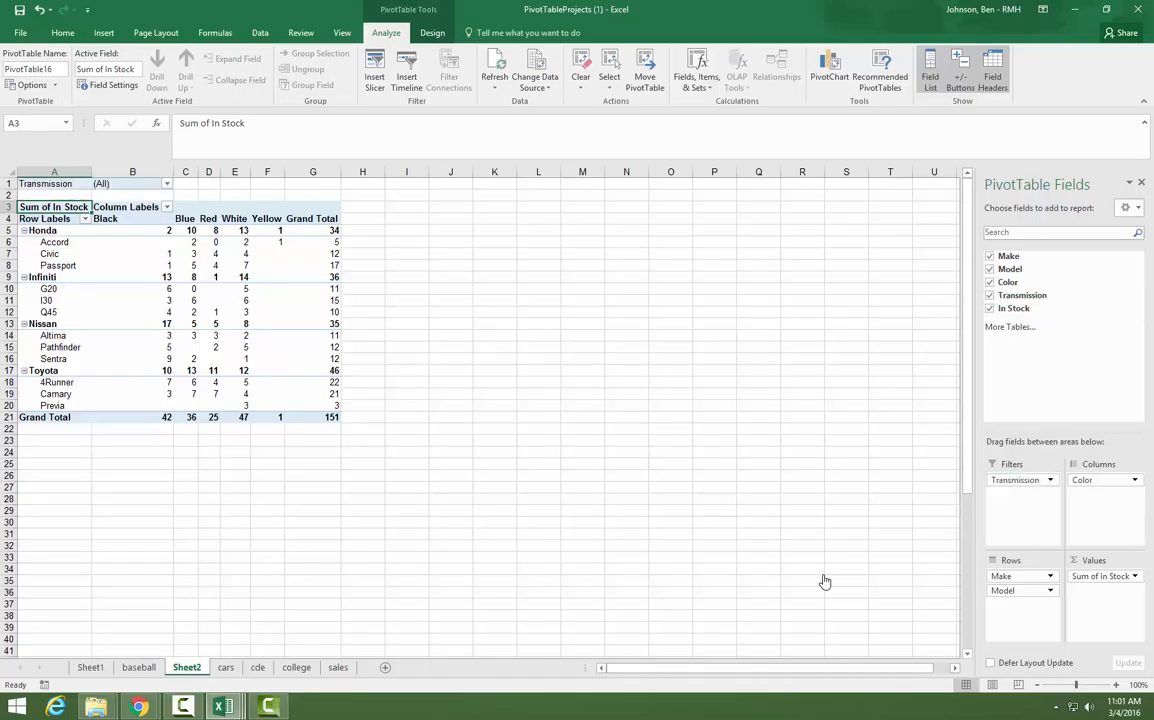
{"action": "left_click", "coordinate": [167, 184]}
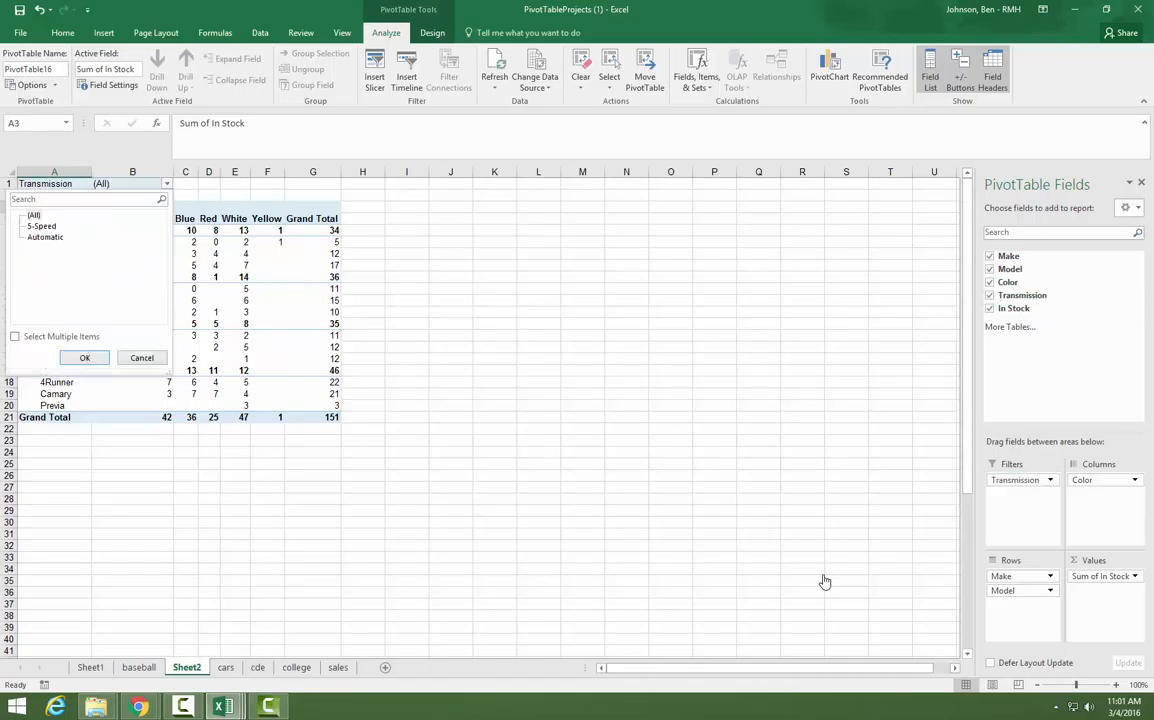
{"action": "left_click", "coordinate": [45, 237]}
{"action": "left_click", "coordinate": [84, 358]}
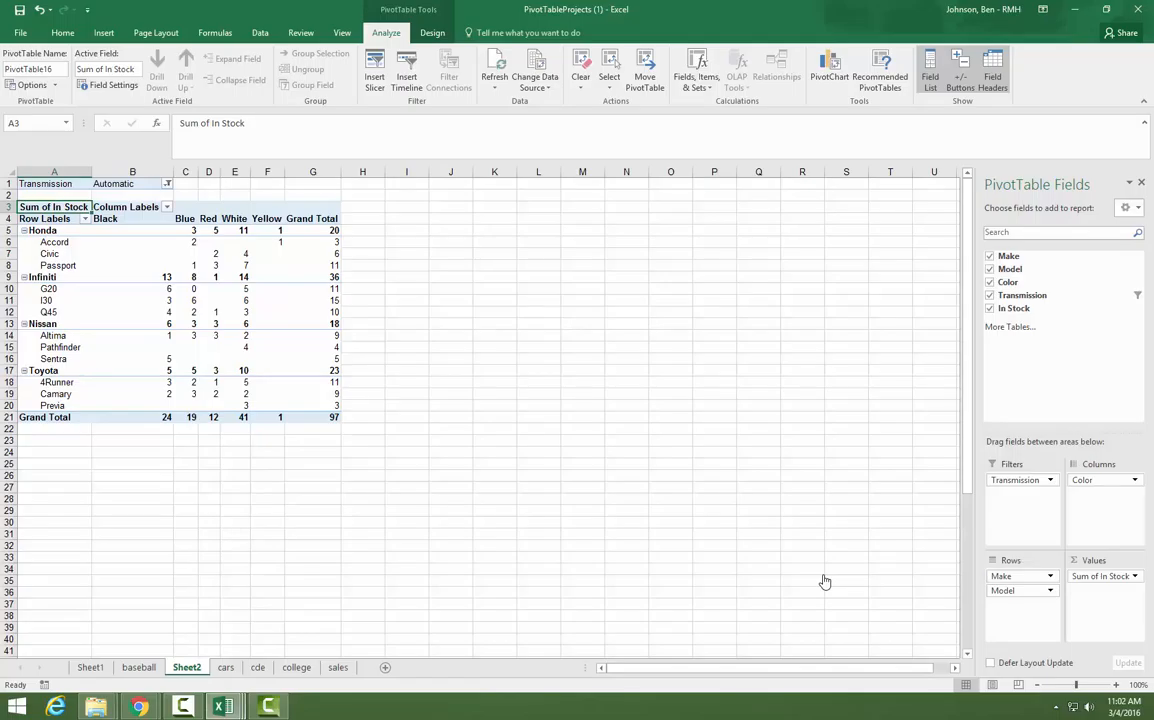
- Summarize the In Stock values by Average in the cars PivotTable
{"action": "key", "text": "shift+F10"}
{"action": "key", "text": "Down"}
{"action": "key", "text": "Down"}
{"action": "key", "text": "Down"}
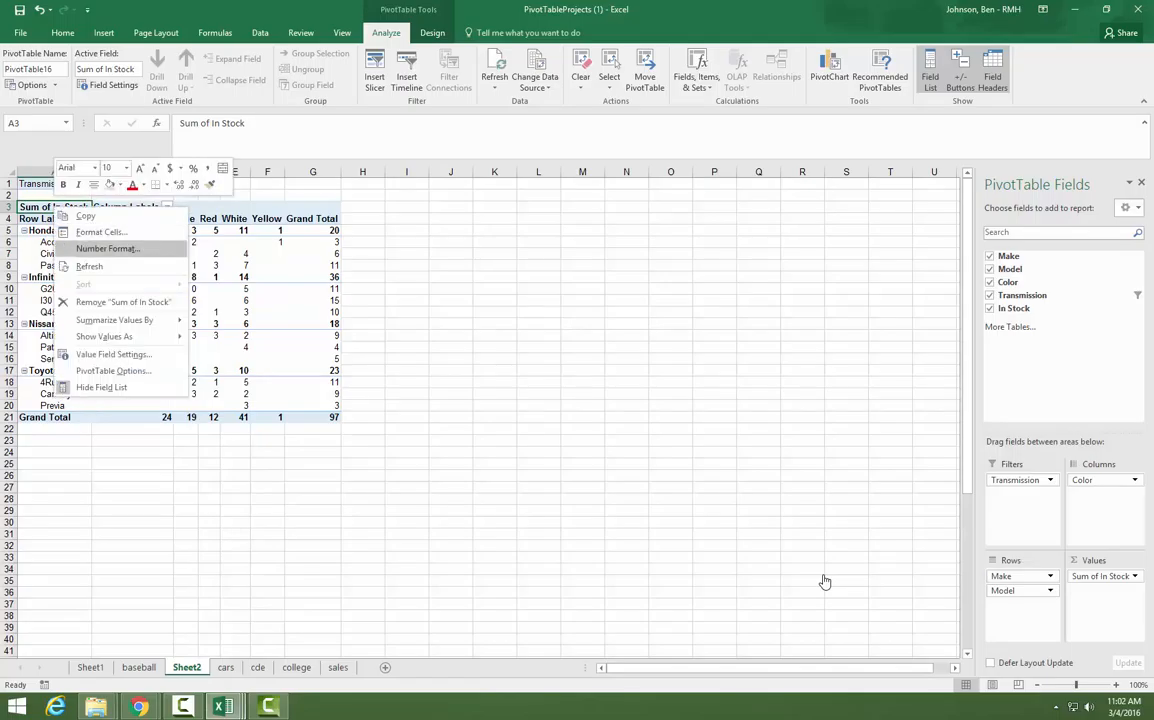
{"action": "key", "text": "Down"}
{"action": "key", "text": "Down"}
{"action": "key", "text": "Down"}
{"action": "key", "text": "Right"}
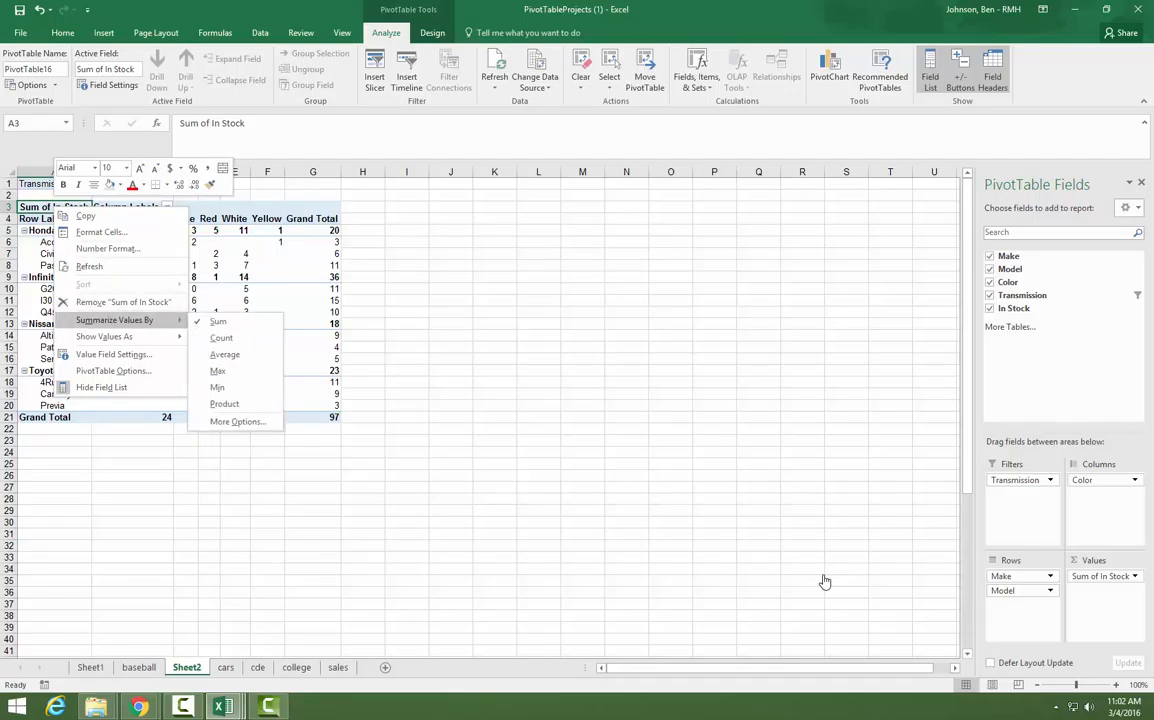
{"action": "key", "text": "Down"}
{"action": "key", "text": "Down"}
{"action": "key", "text": "Down"}
{"action": "key", "text": "Return"}
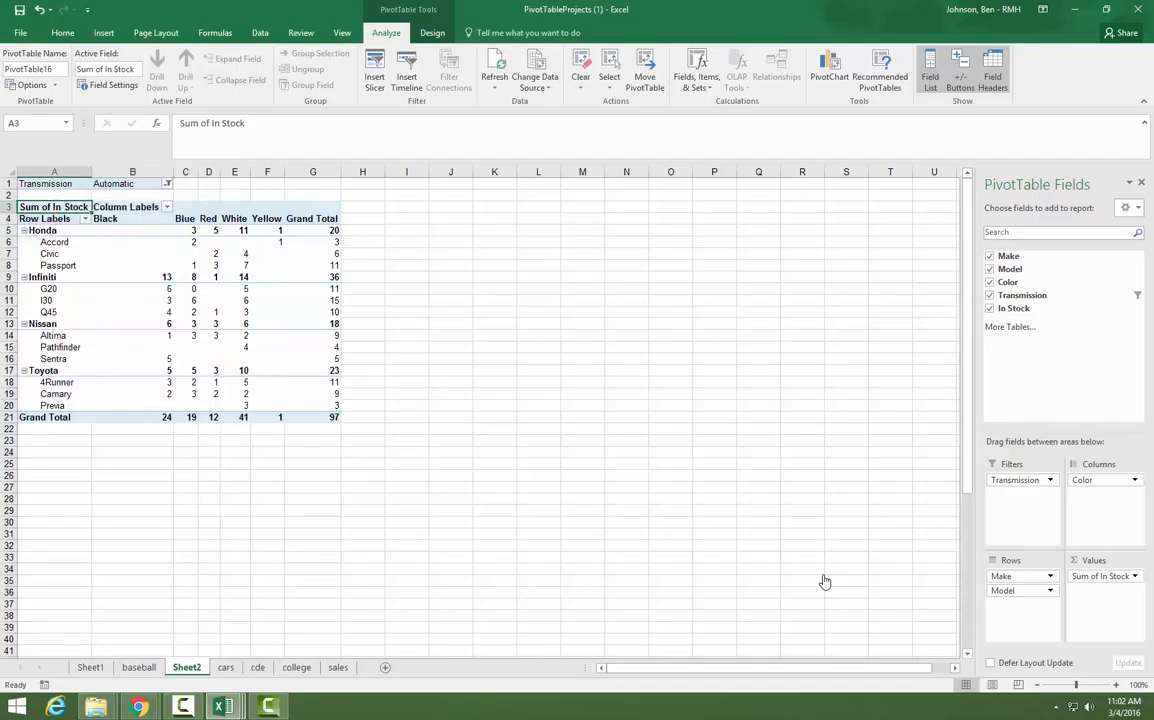
- Set the In Stock values' summary function back to Sum
{"action": "right_click", "coordinate": [90, 207]}
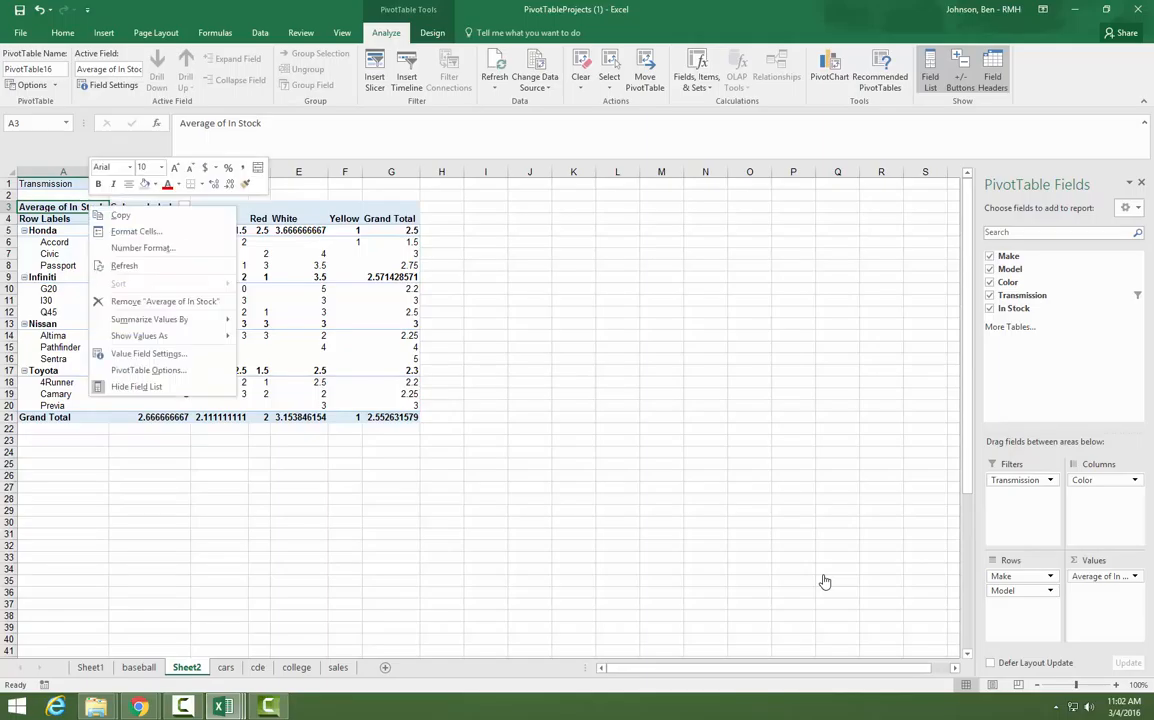
{"action": "mouse_move", "coordinate": [165, 319]}
{"action": "left_click", "coordinate": [270, 321]}
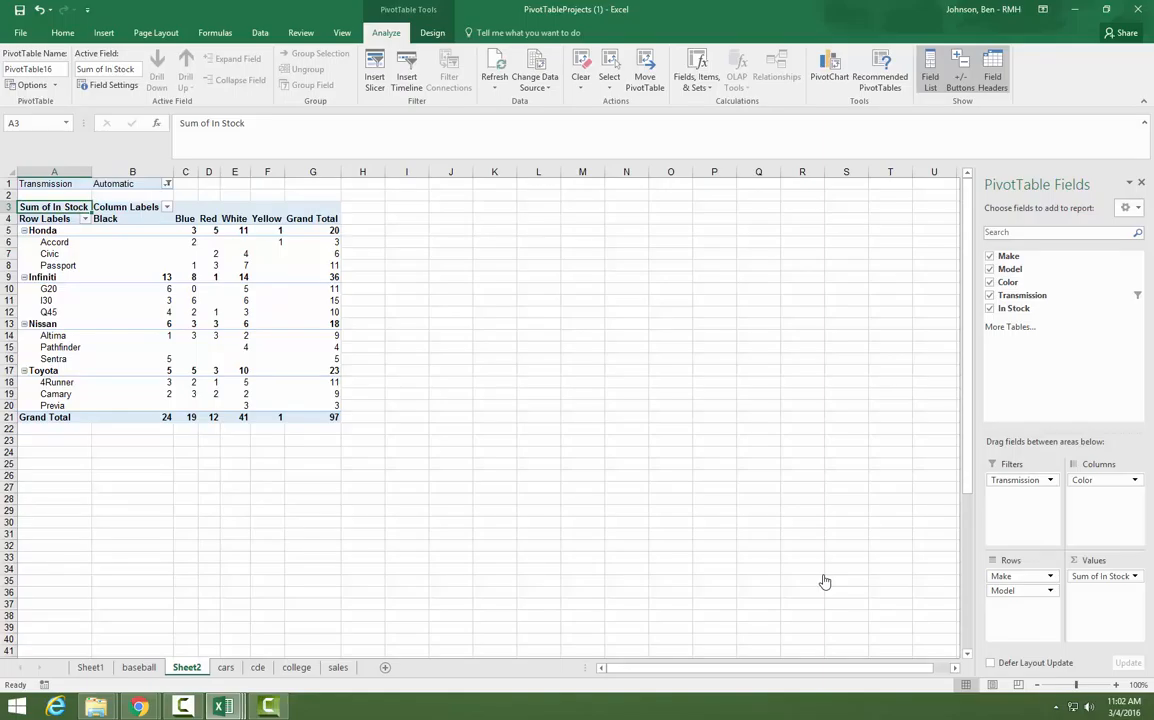
- Apply the blue PivotTable style with a solid blue header and light blue make rows to the cars PivotTable
{"action": "left_click", "coordinate": [432, 32]}
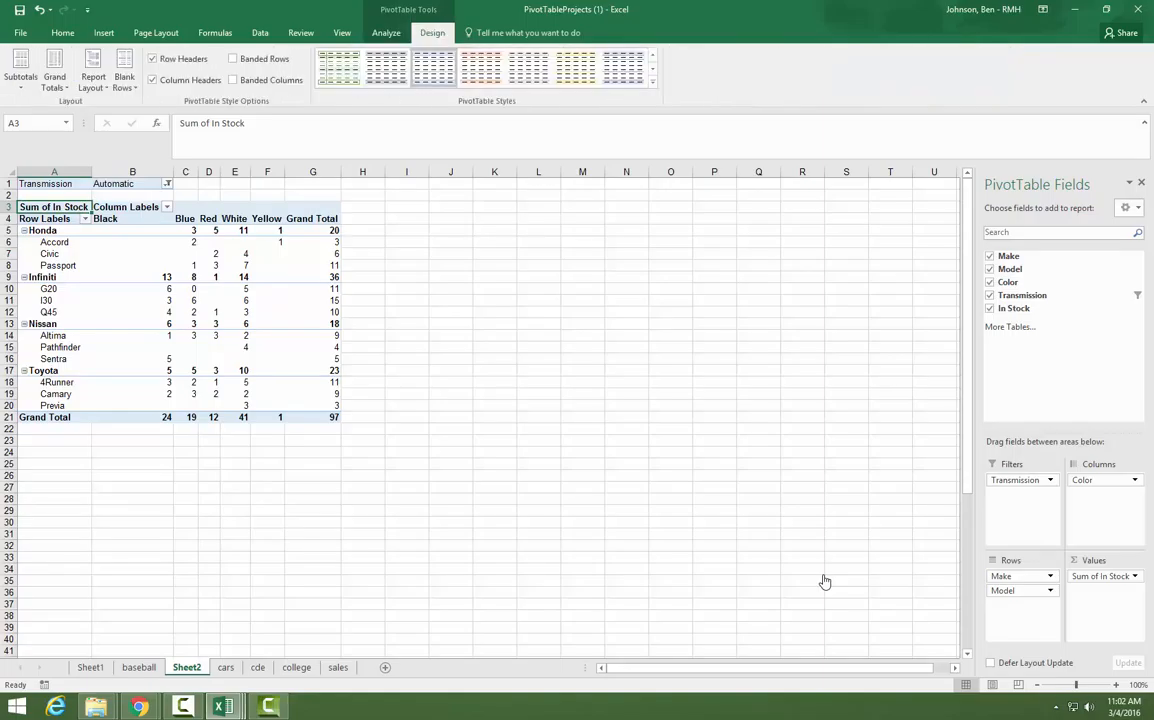
{"action": "left_click", "coordinate": [652, 69]}
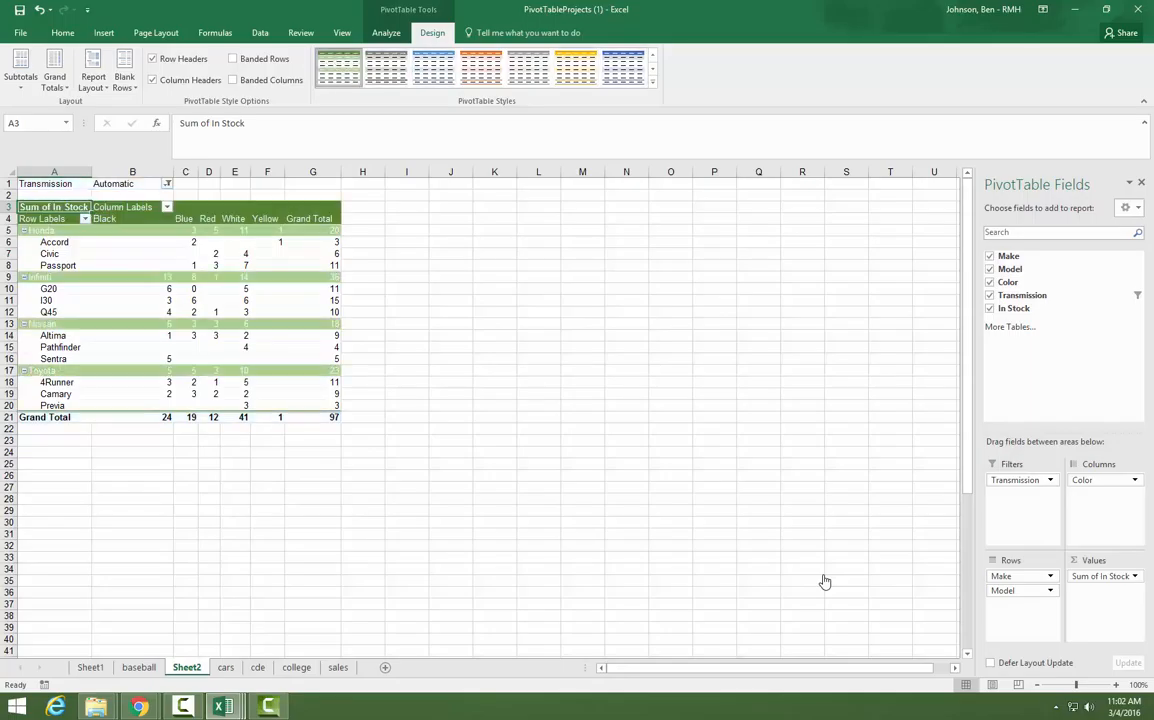
{"action": "left_click", "coordinate": [433, 67]}
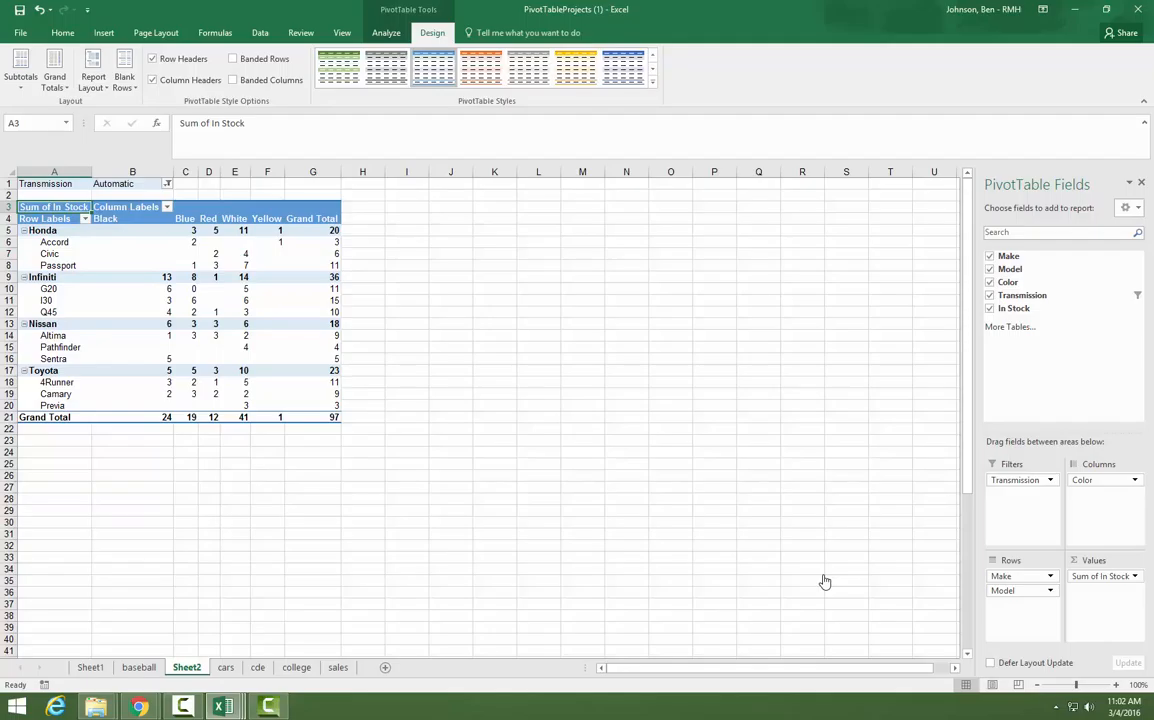
- Try the tabular report layout on the cars PivotTable and return it to compact form
{"action": "left_click", "coordinate": [93, 80]}
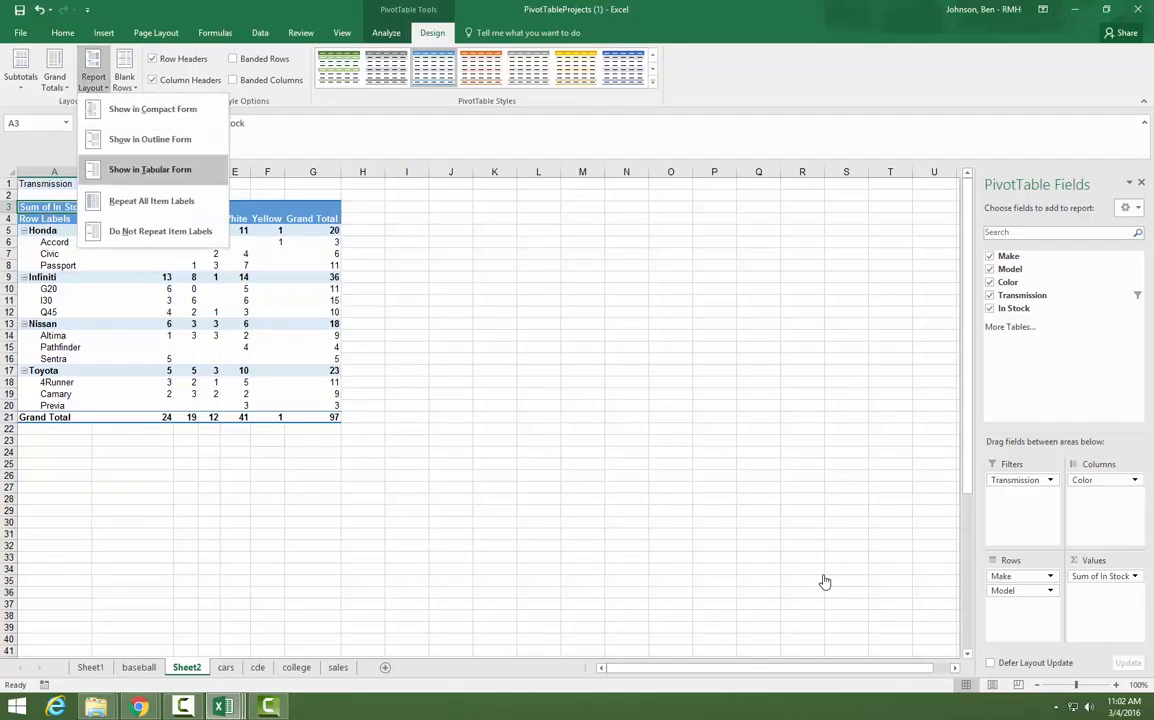
{"action": "left_click", "coordinate": [150, 169]}
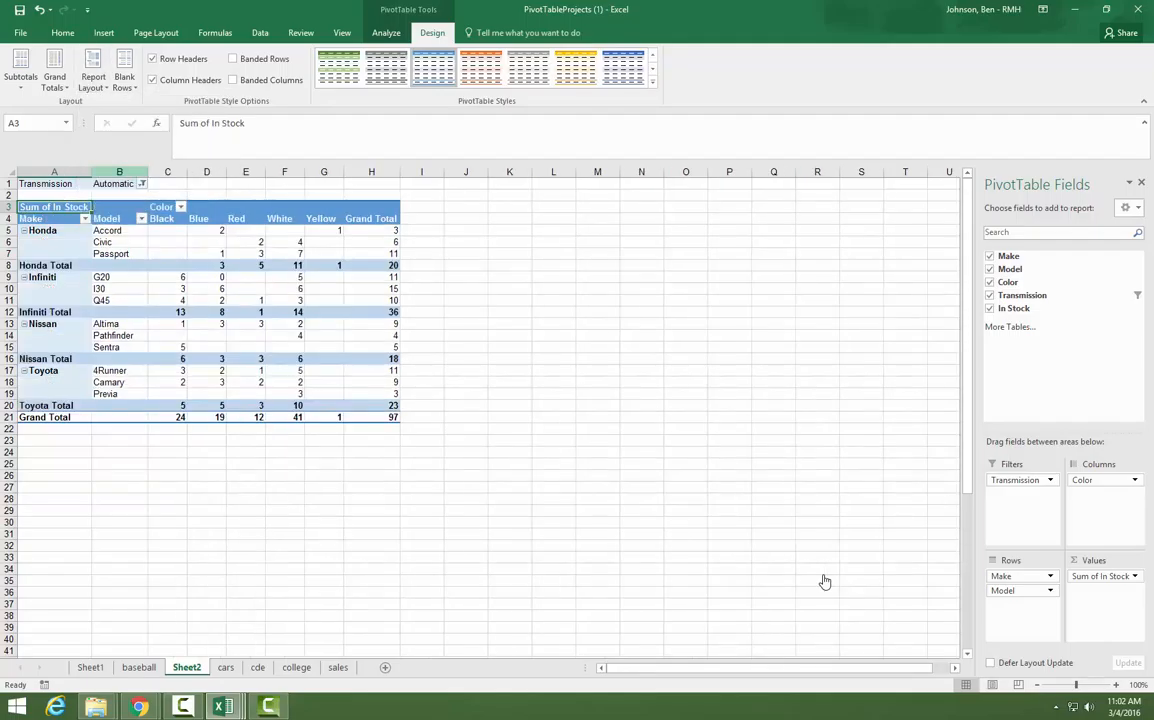
{"action": "left_click", "coordinate": [93, 80]}
{"action": "left_click", "coordinate": [150, 111]}
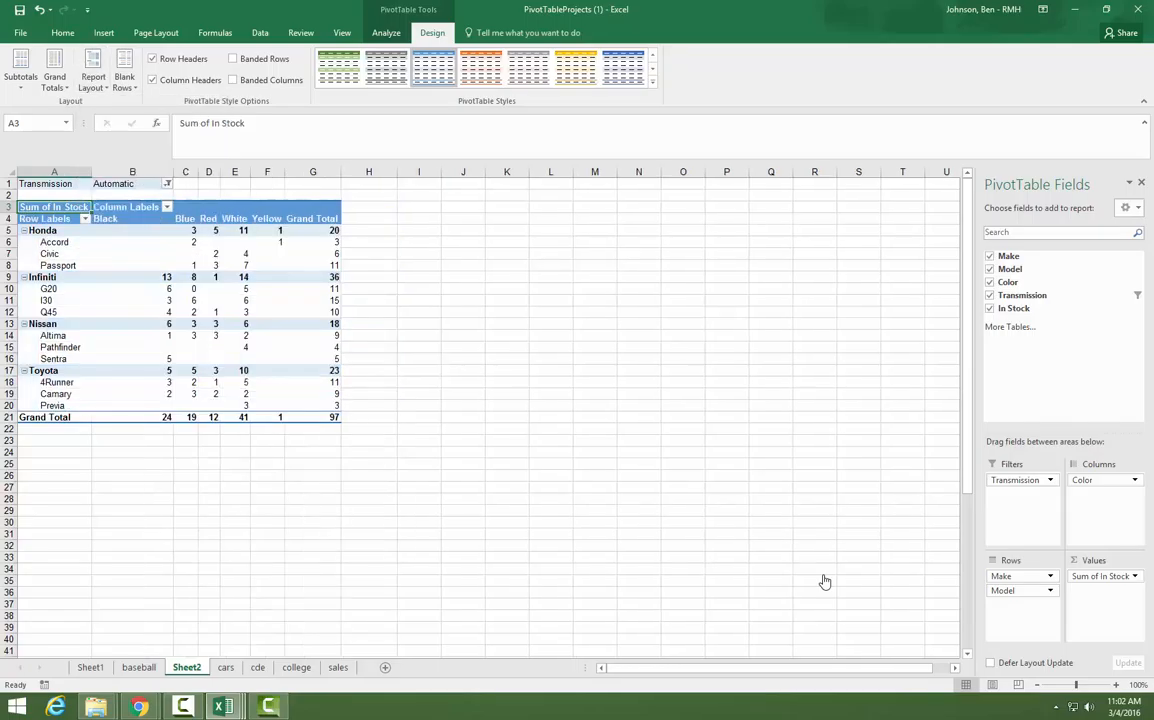
- Reset the Transmission report filter to (All)
{"action": "left_click", "coordinate": [386, 33]}
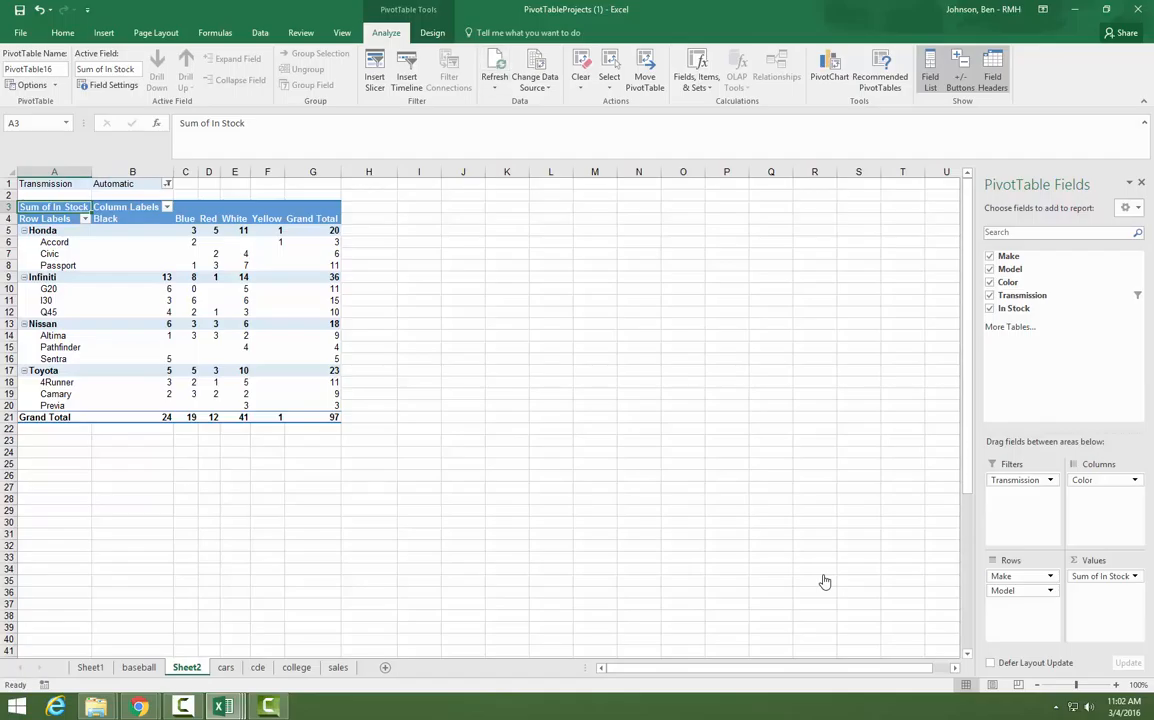
{"action": "left_click", "coordinate": [167, 184]}
{"action": "left_click", "coordinate": [34, 215]}
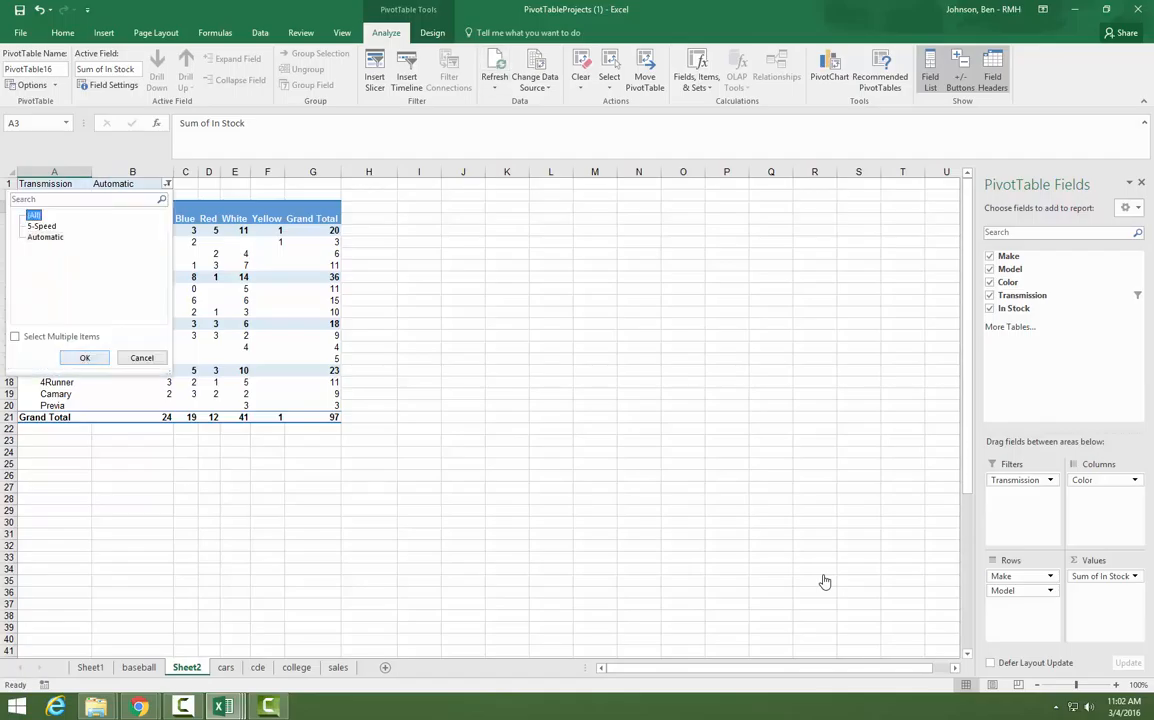
{"action": "left_click", "coordinate": [85, 357]}
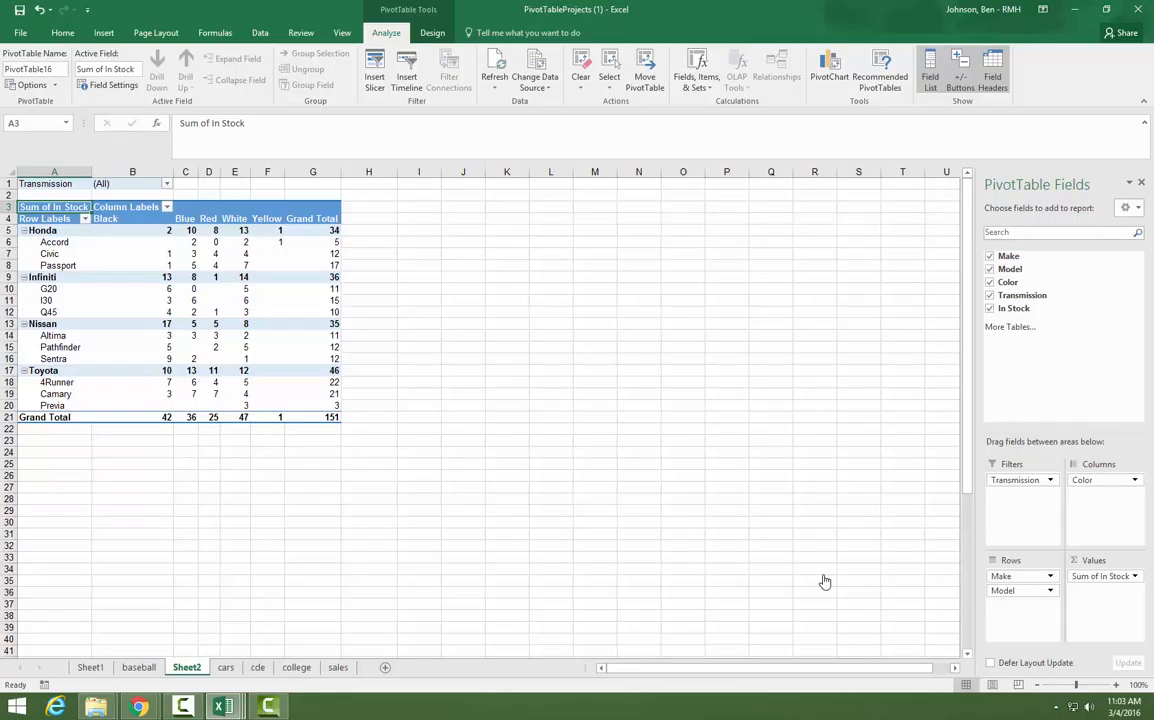
- Review the baseball and cars source sheets and return to the cars PivotTable
{"action": "key", "text": "ctrl+Page_Up"}
{"action": "key", "text": "ctrl+Page_Up"}
{"action": "key", "text": "ctrl+Page_Down"}
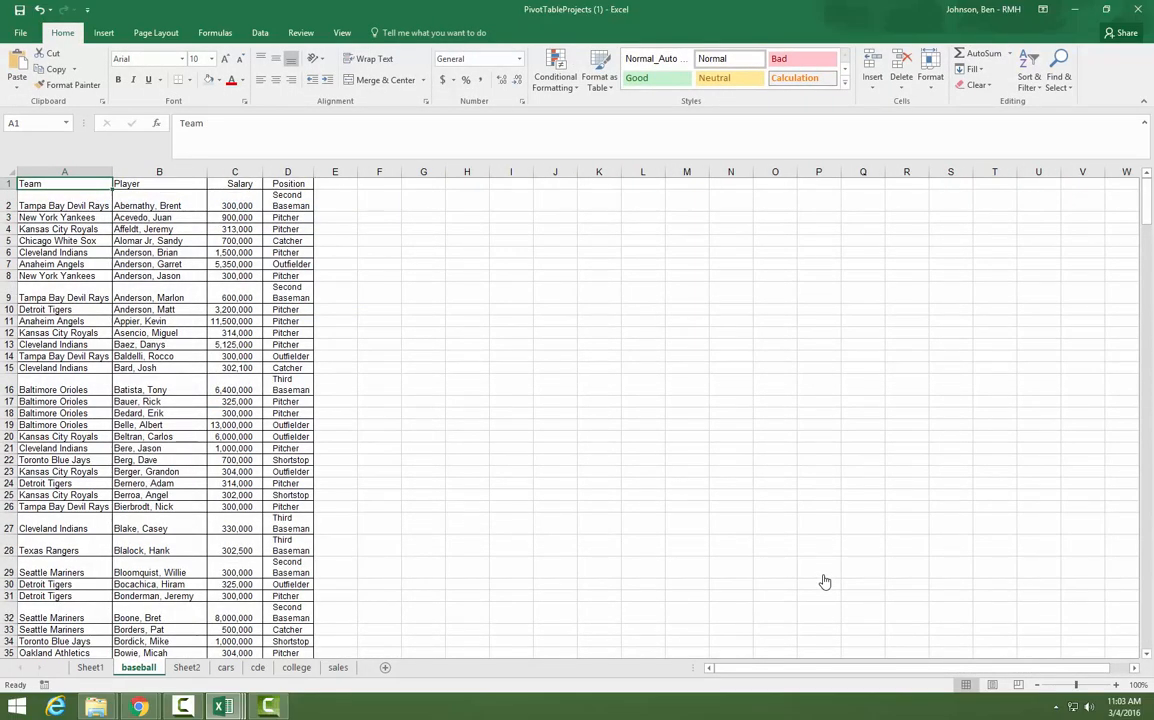
{"action": "key", "text": "ctrl+Page_Down"}
{"action": "key", "text": "ctrl+Page_Down"}
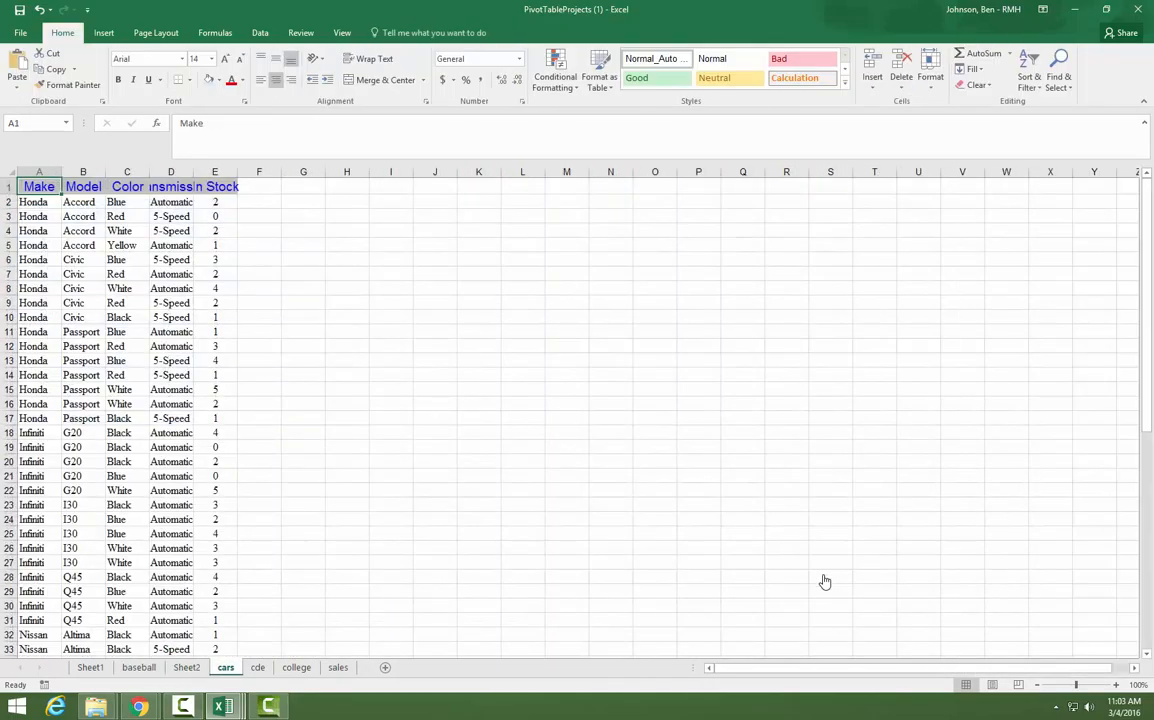
{"action": "key", "text": "ctrl+Page_Up"}
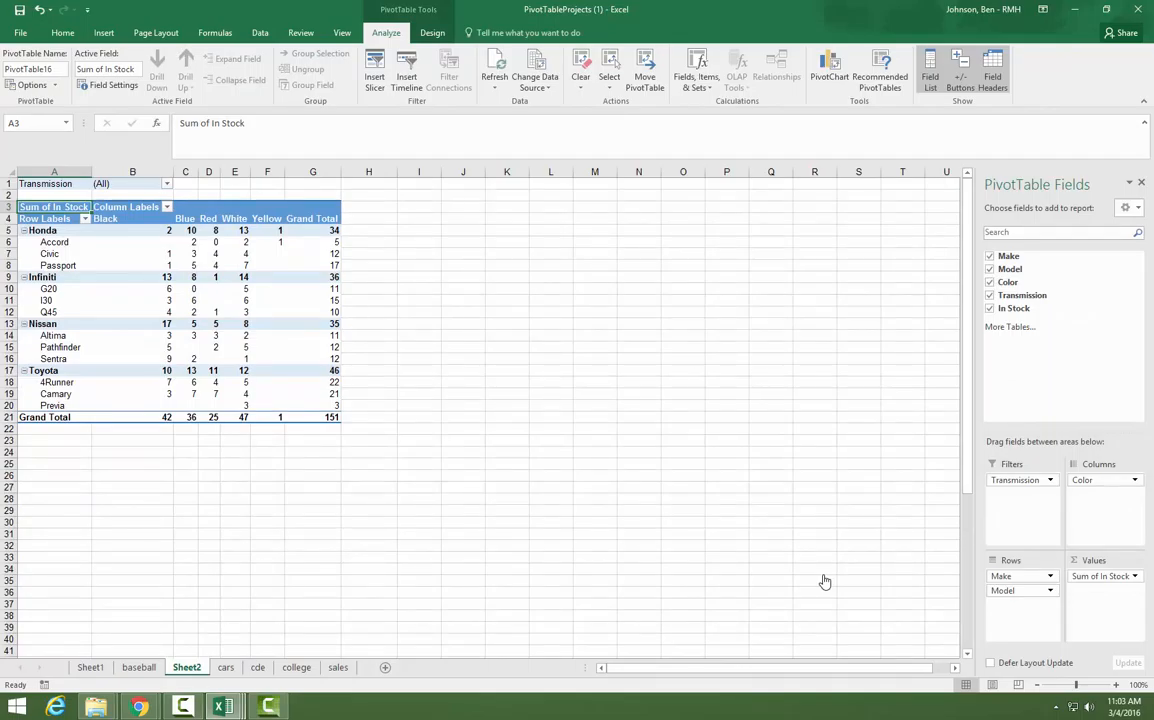
- Create a PivotTable on a new worksheet from the sales data in range A1:E800
{"action": "key", "text": "ctrl+Page_Down"}
{"action": "key", "text": "ctrl+Page_Down"}
{"action": "key", "text": "ctrl+Page_Down"}
{"action": "key", "text": "ctrl+Page_Down"}
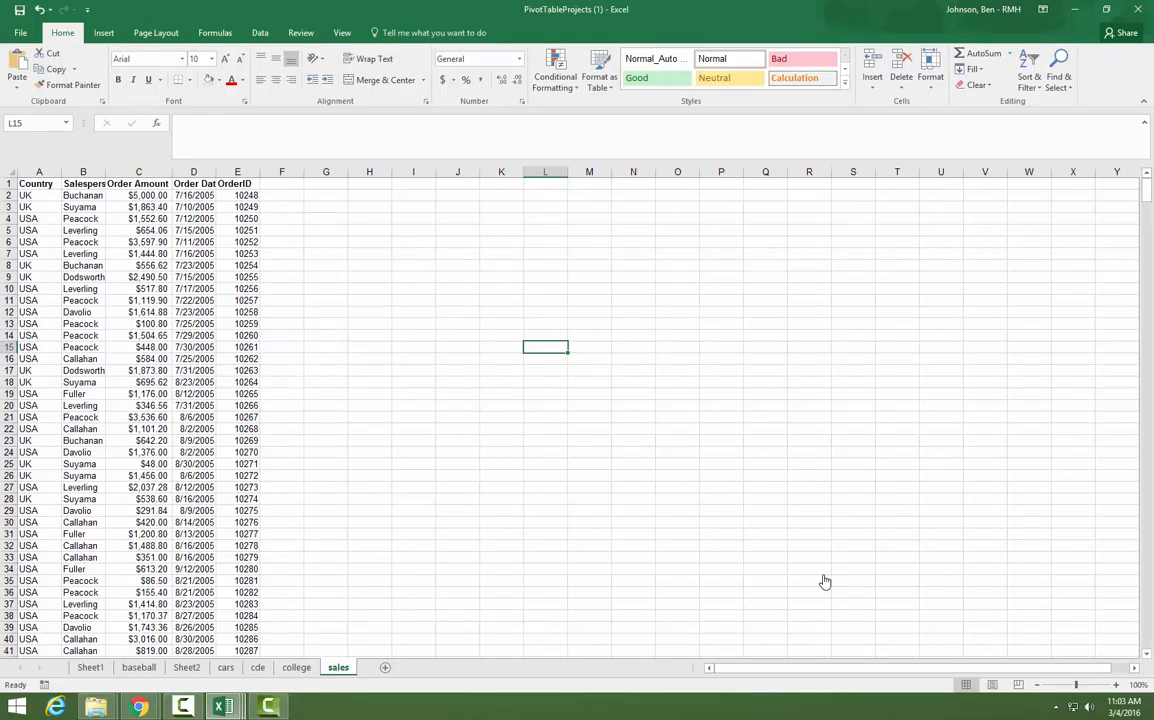
{"action": "key", "text": "ctrl+Home"}
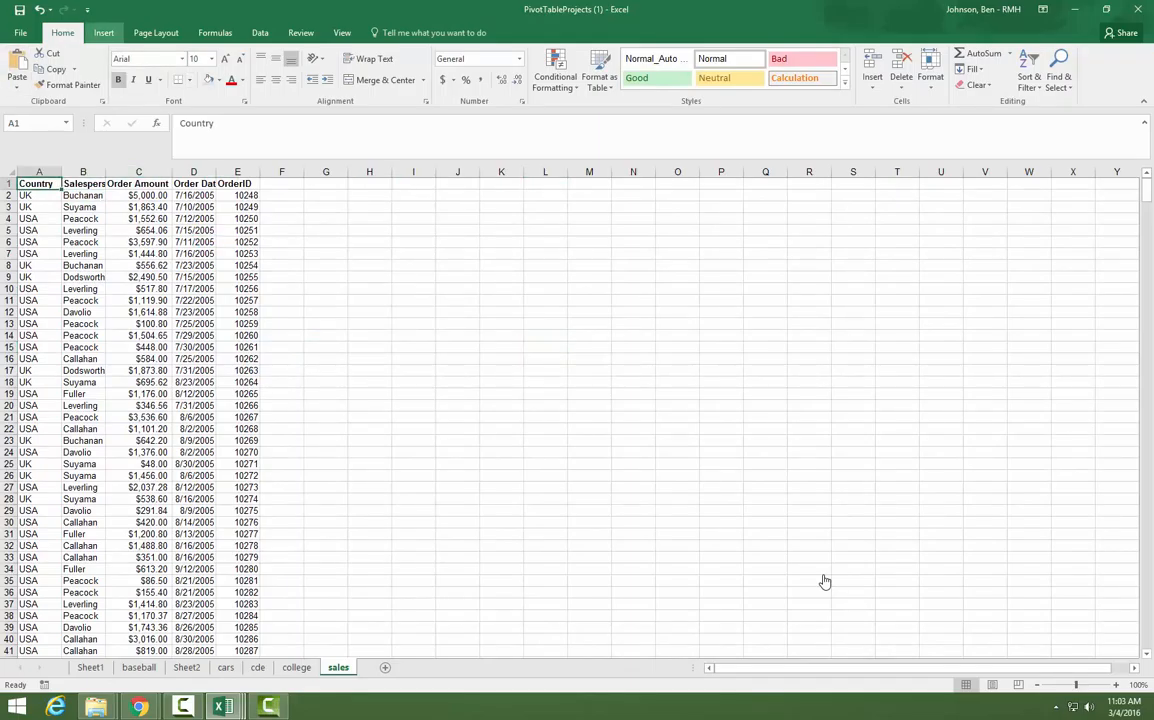
{"action": "key", "text": "alt+n"}
{"action": "key", "text": "v"}
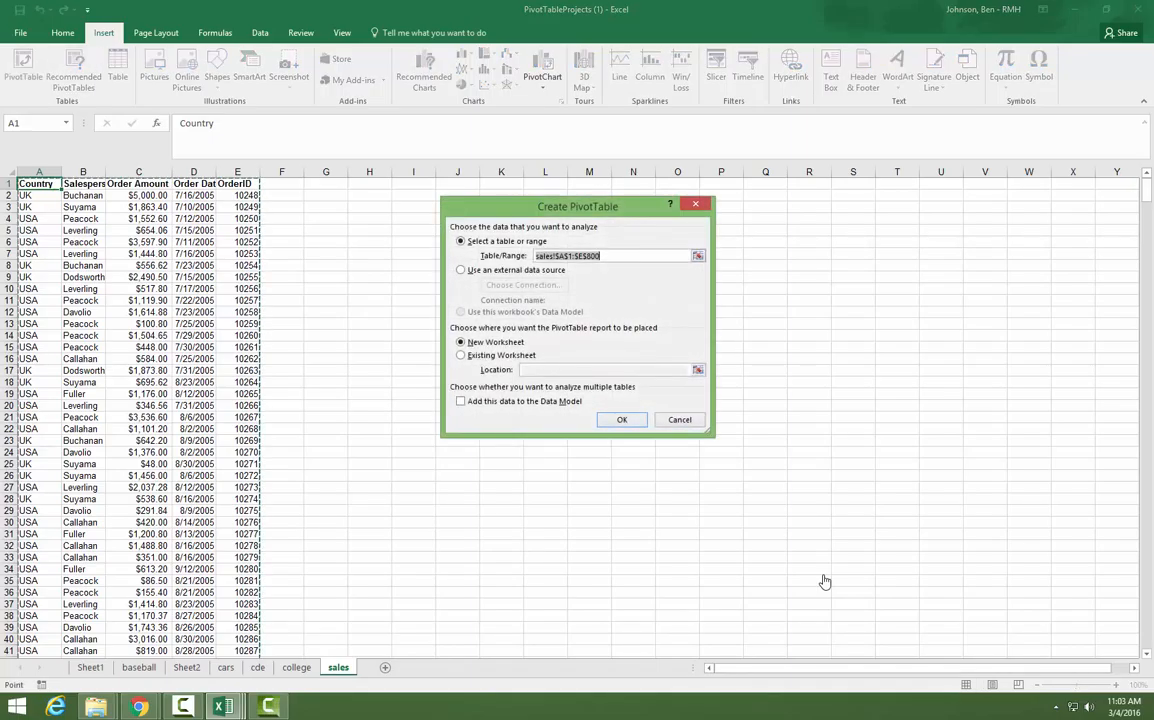
{"action": "key", "text": "Return"}
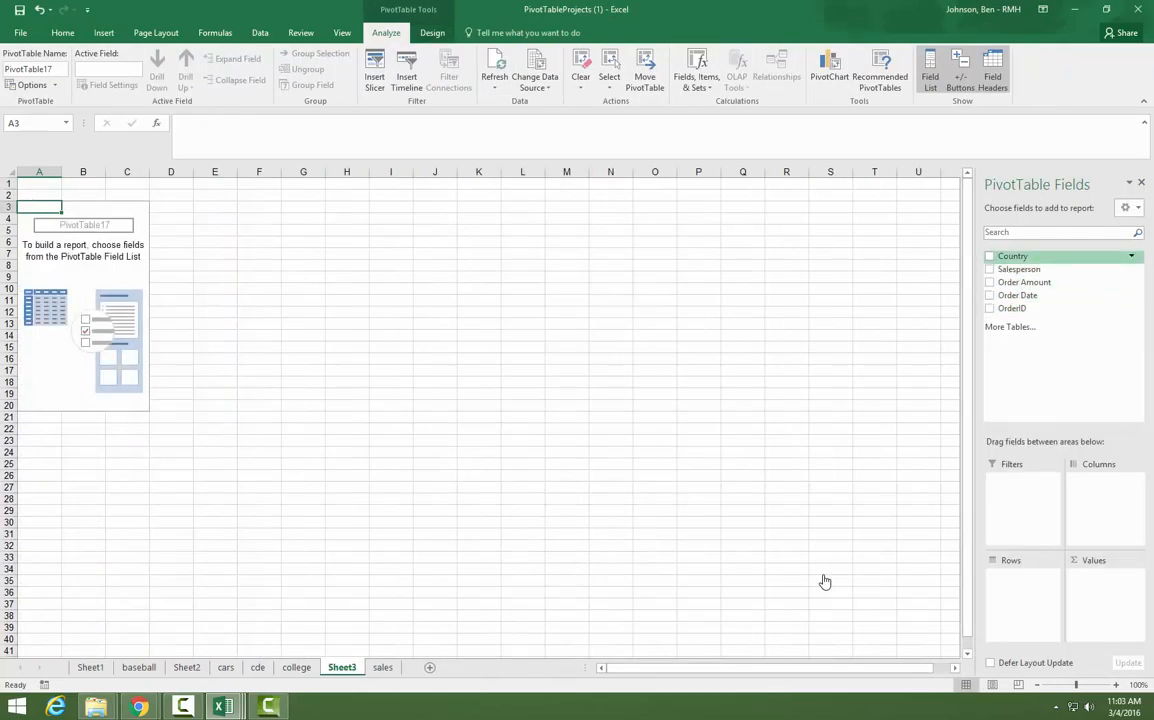
- Add Country and Salesperson as row fields and Order Amount as a summed value in the sales PivotTable
{"action": "left_click", "coordinate": [990, 256]}
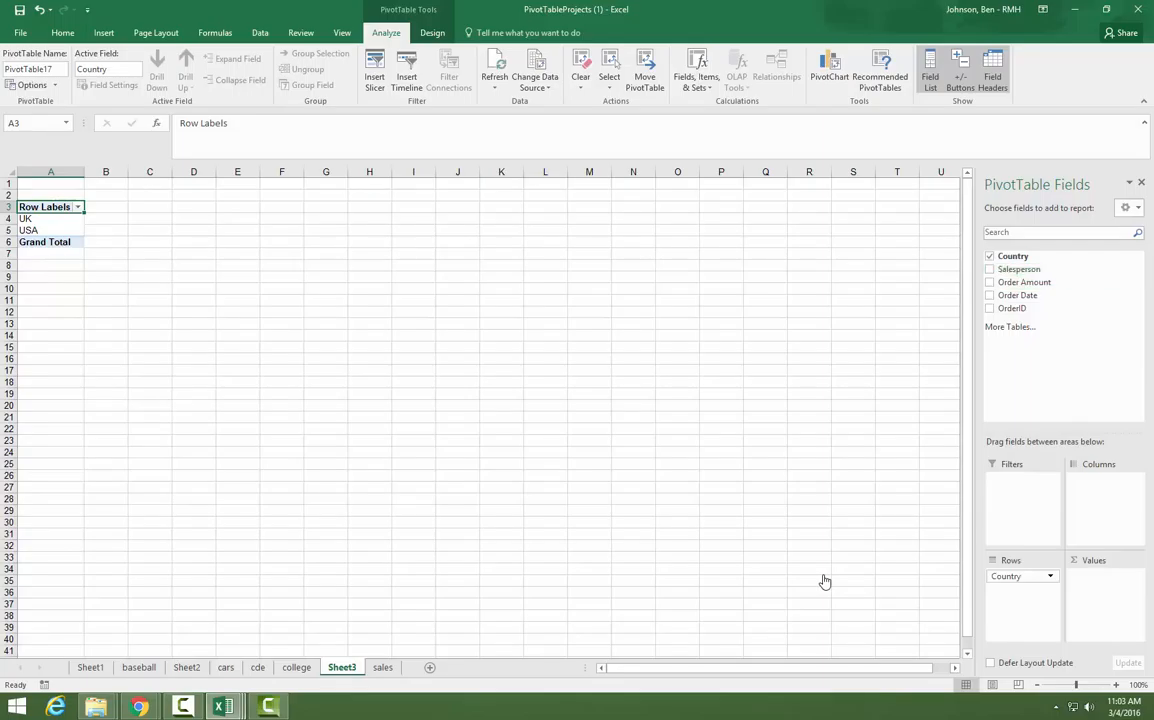
{"action": "left_click", "coordinate": [990, 269]}
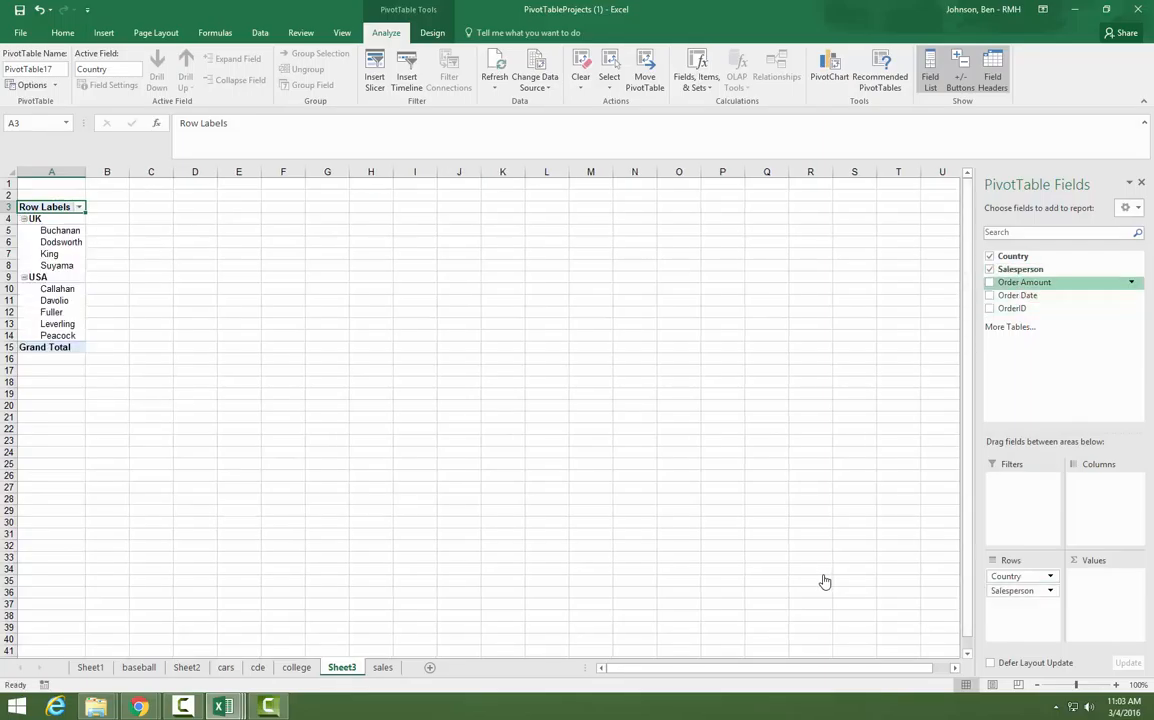
{"action": "left_click_drag", "start_coordinate": [1024, 282], "coordinate": [1104, 592]}
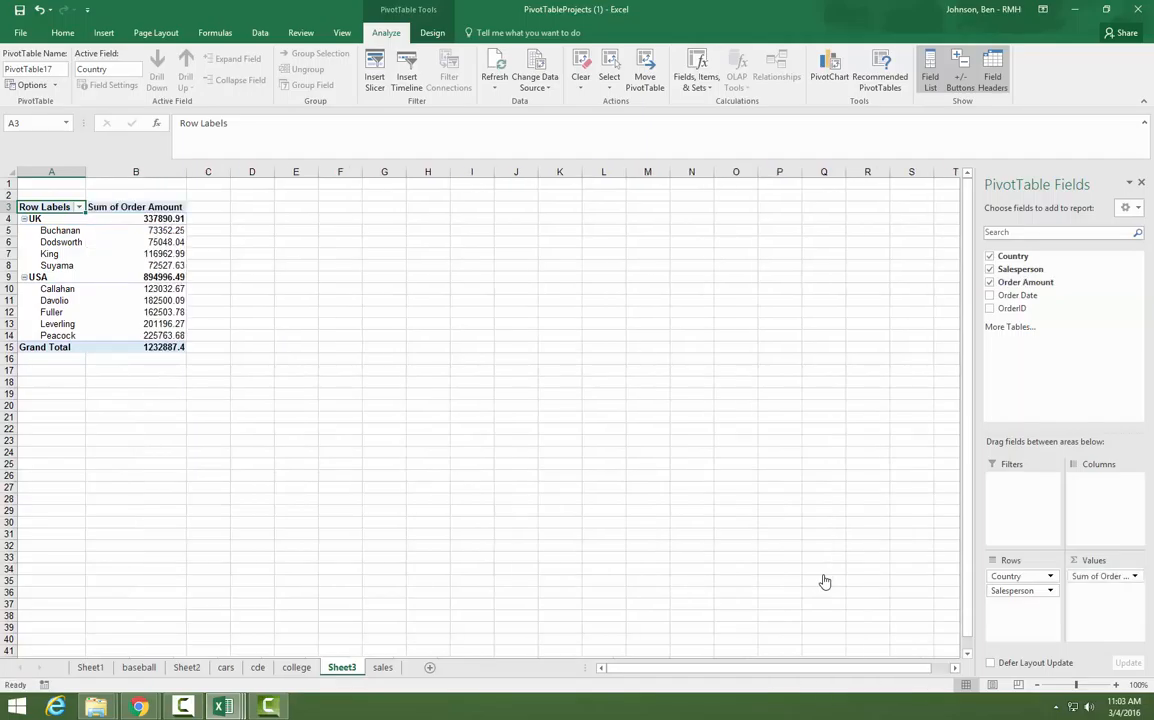
- Format the Sum of Order Amount values as Currency with the $ symbol and 0 decimal places
{"action": "right_click", "coordinate": [134, 207]}
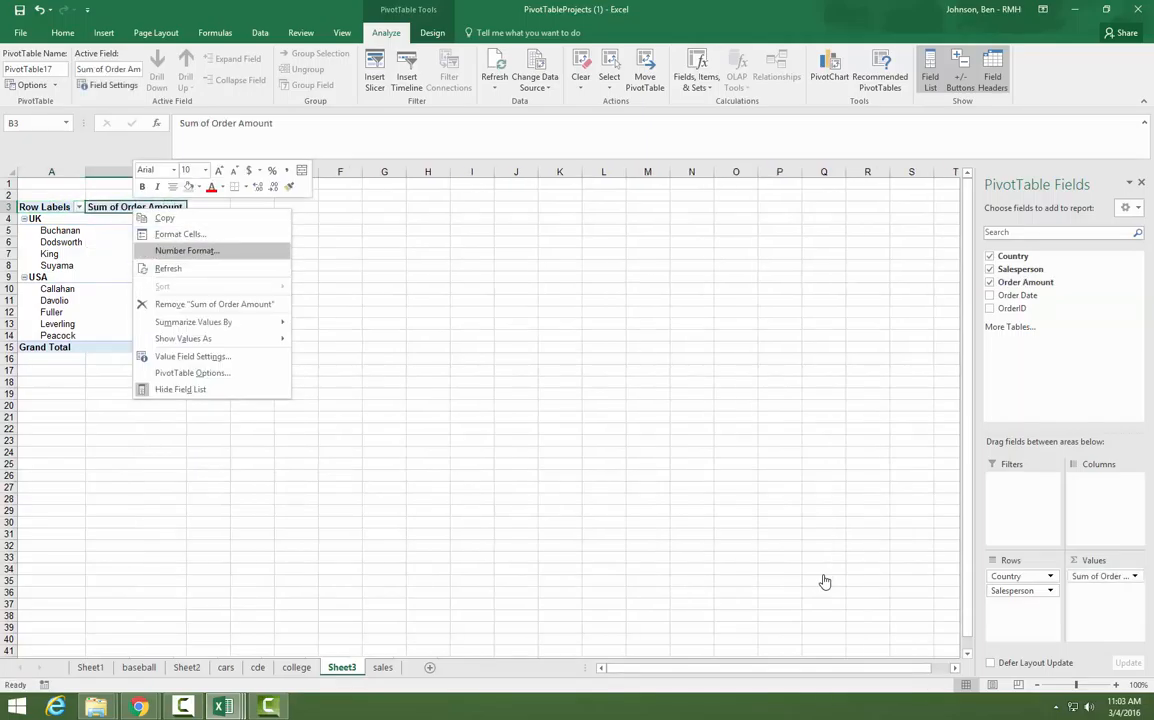
{"action": "key", "text": "Return"}
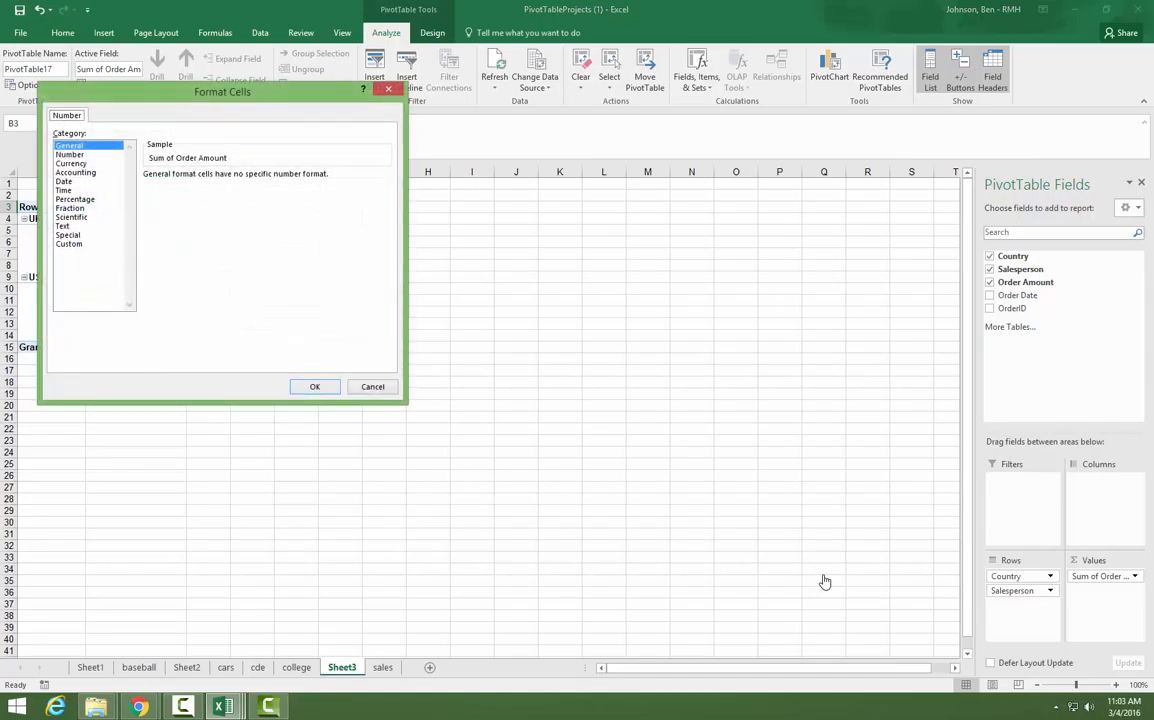
{"action": "left_click", "coordinate": [72, 163]}
{"action": "double_click", "coordinate": [237, 179]}
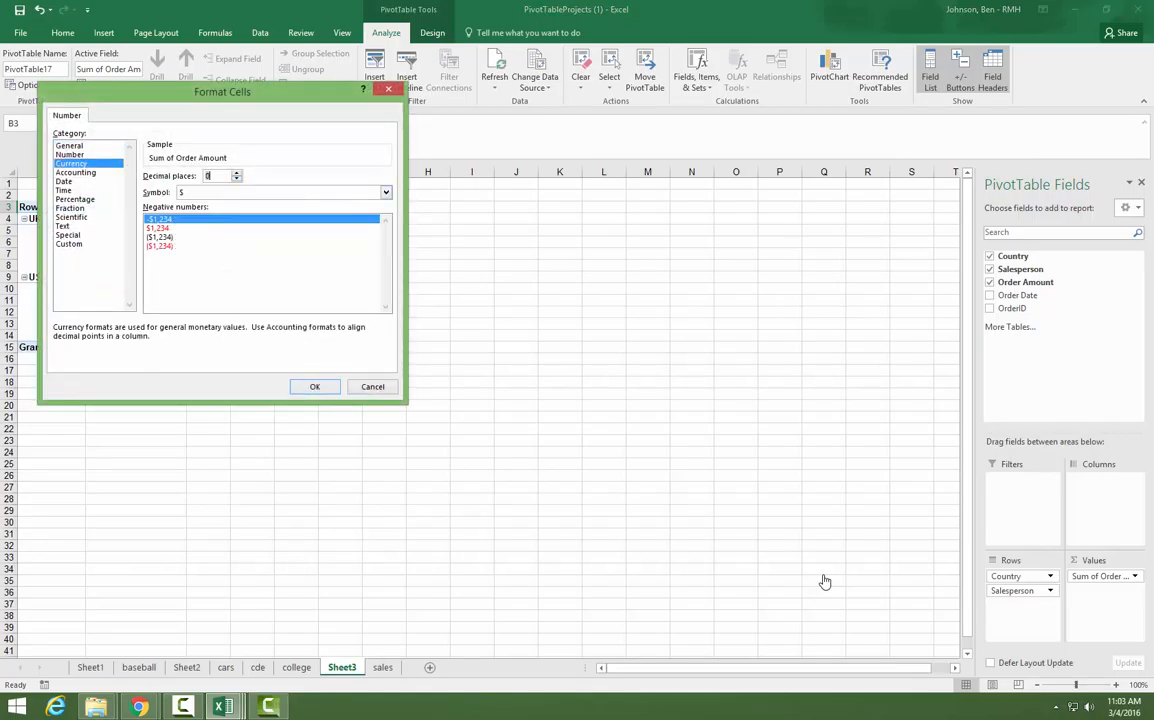
{"action": "key", "text": "Return"}
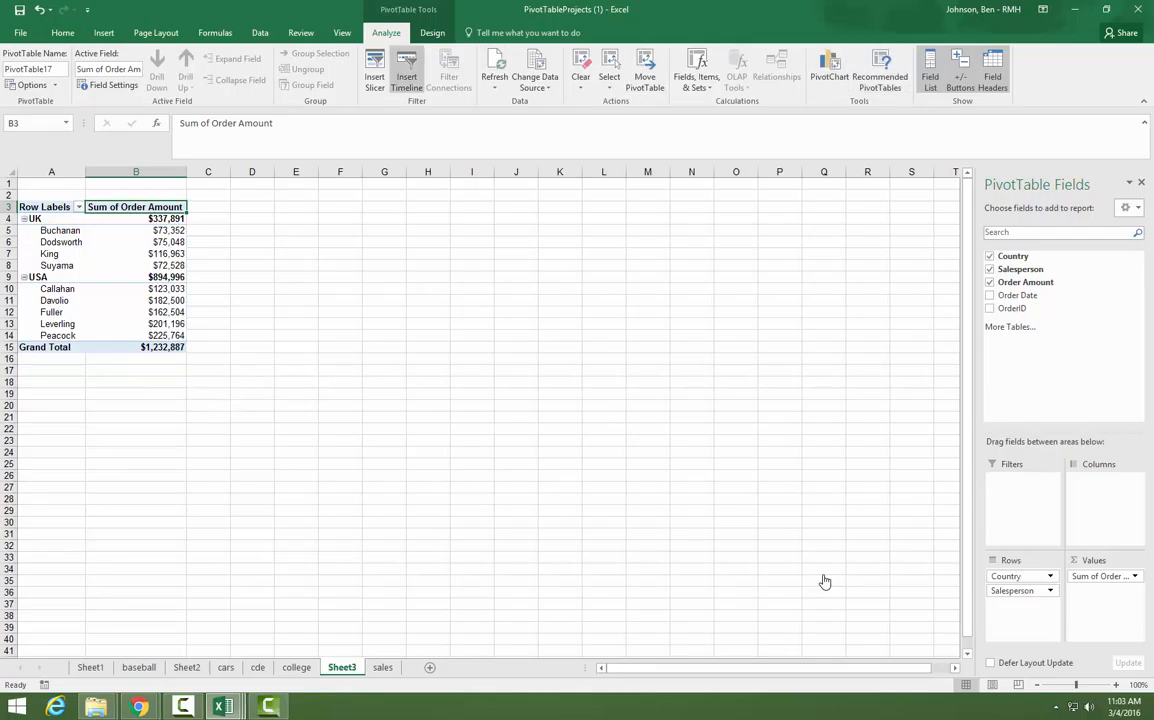
- Preview the pie and column chart types, and insert a Clustered Bar PivotChart from the sales PivotTable
{"action": "left_click", "coordinate": [829, 72]}
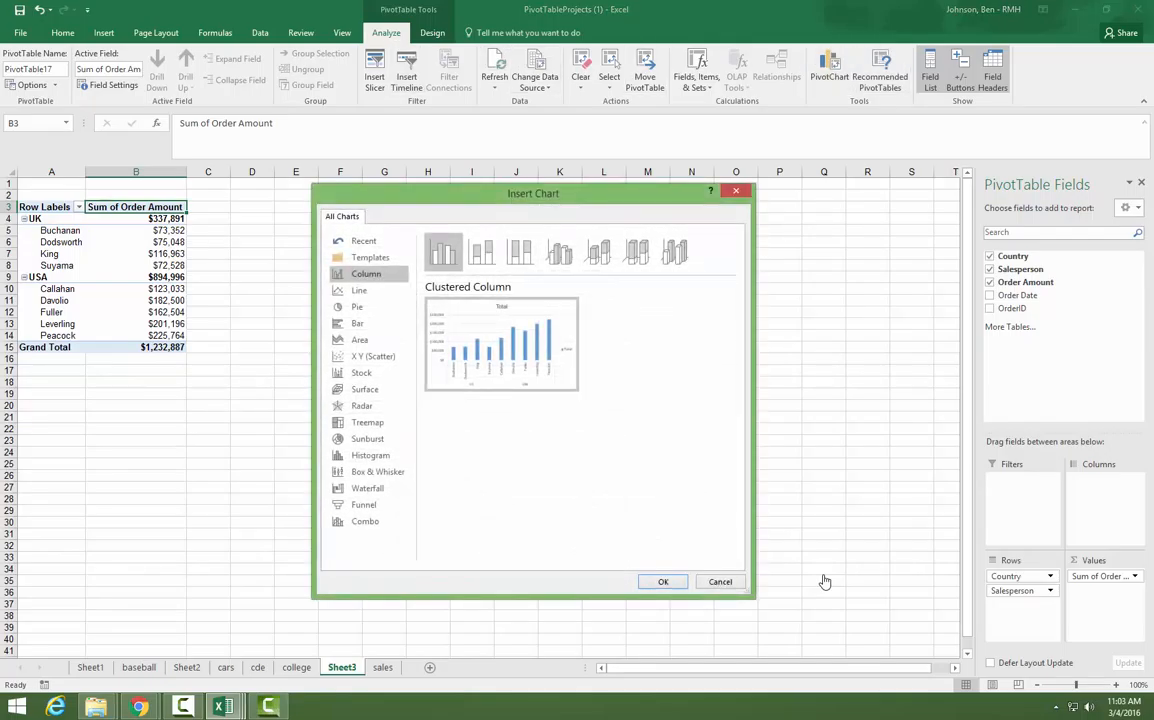
{"action": "left_click", "coordinate": [358, 324]}
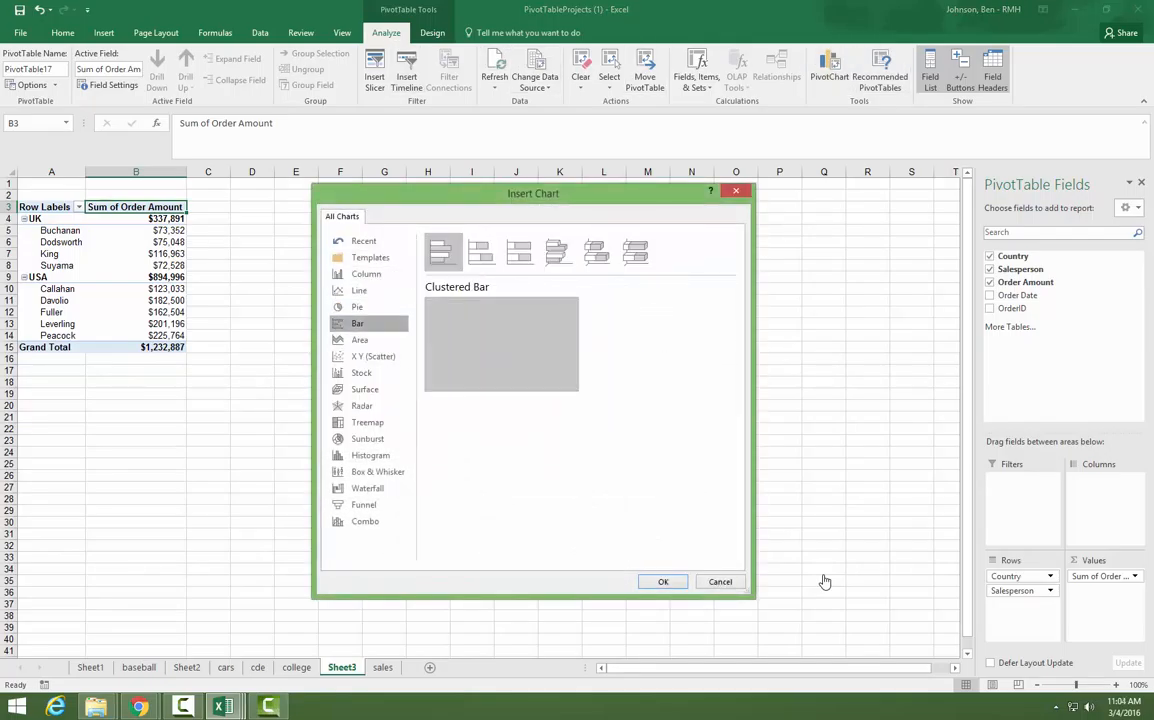
{"action": "left_click", "coordinate": [357, 307]}
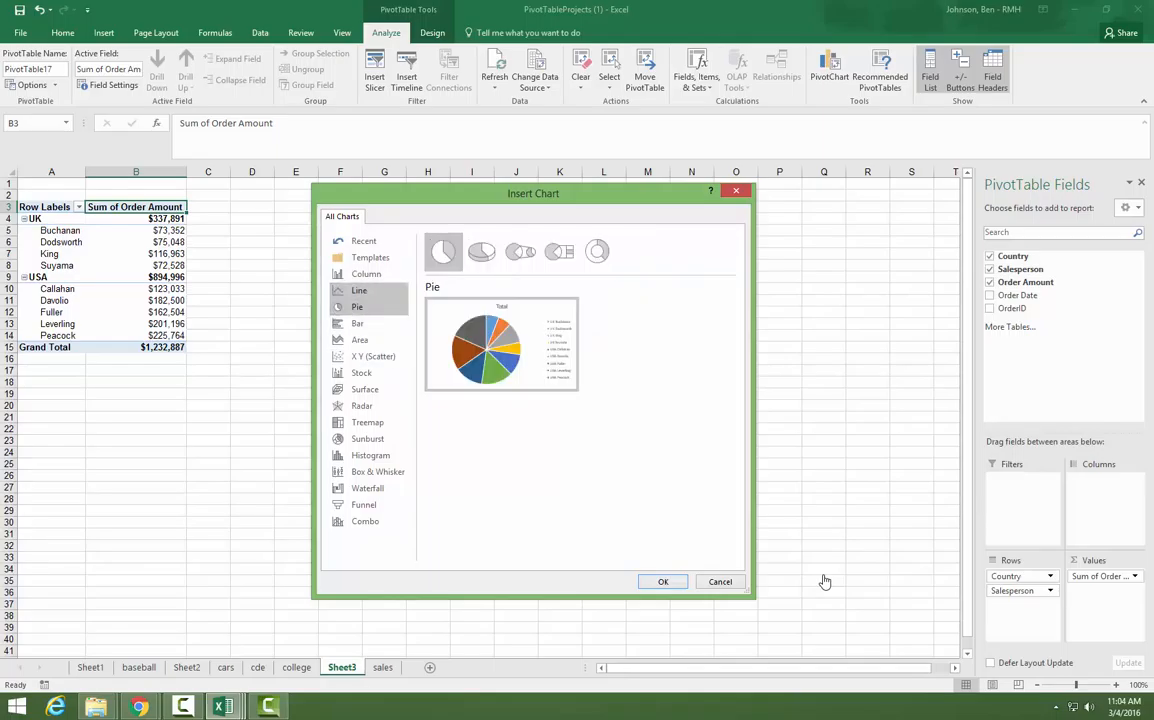
{"action": "left_click", "coordinate": [366, 274]}
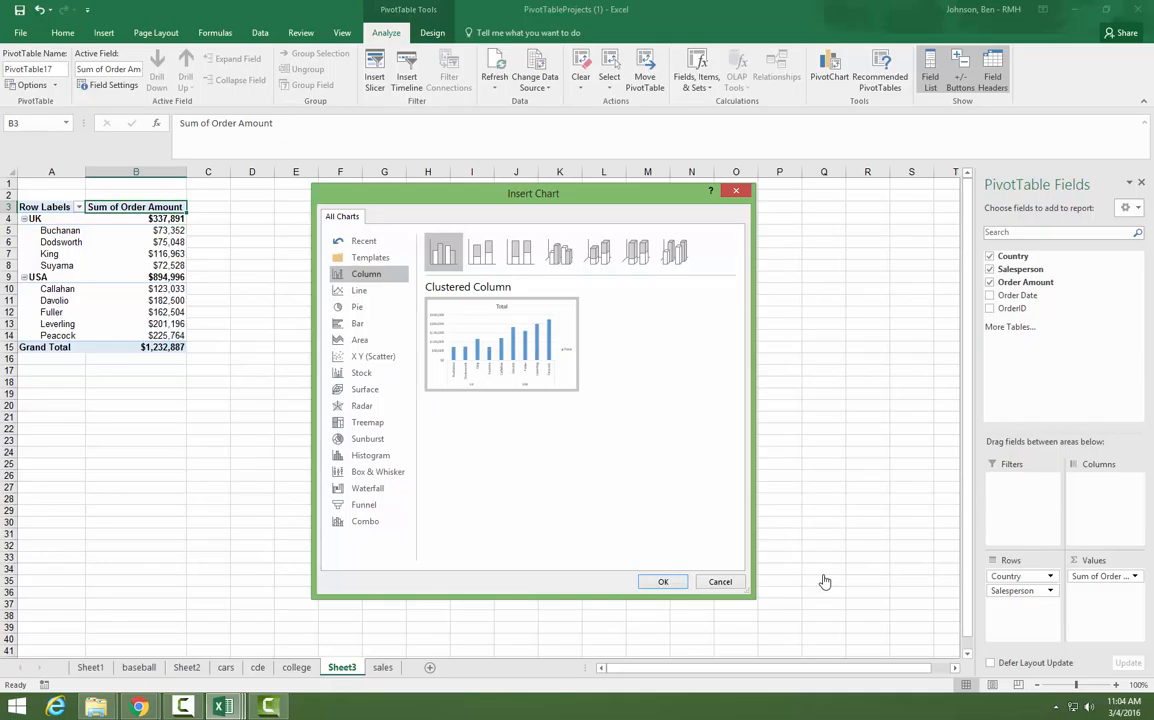
{"action": "left_click", "coordinate": [358, 323]}
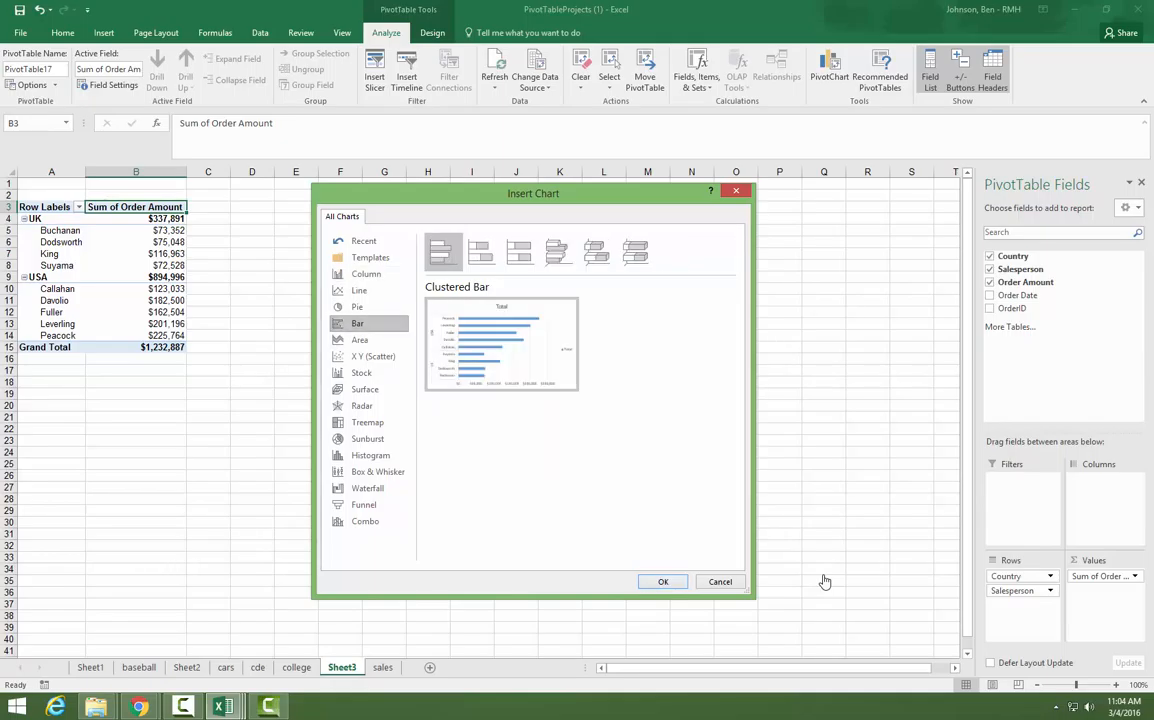
{"action": "left_click", "coordinate": [663, 582]}
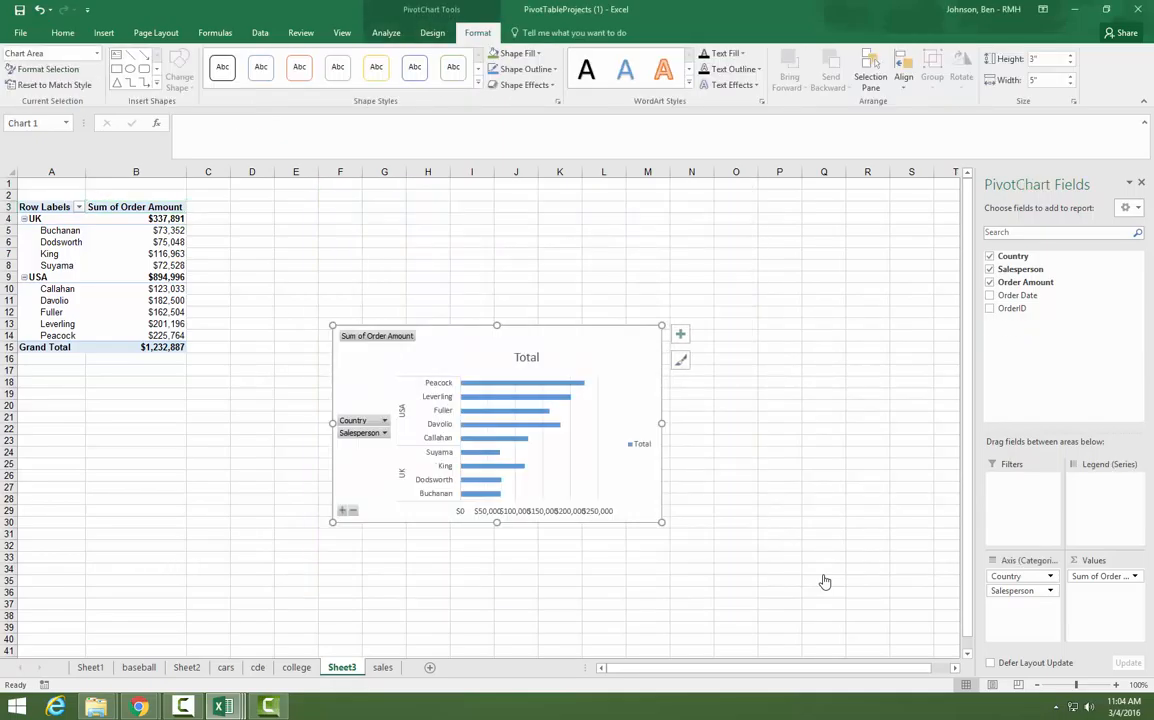
- Enlarge the PivotChart to about 4.85" high by 7.53" wide and move it closer to the sales PivotTable
{"action": "mouse_move", "coordinate": [523, 346]}
{"action": "left_mouse_down"}
{"action": "mouse_move", "coordinate": [467, 310]}
{"action": "mouse_move", "coordinate": [468, 296]}
{"action": "left_mouse_up"}
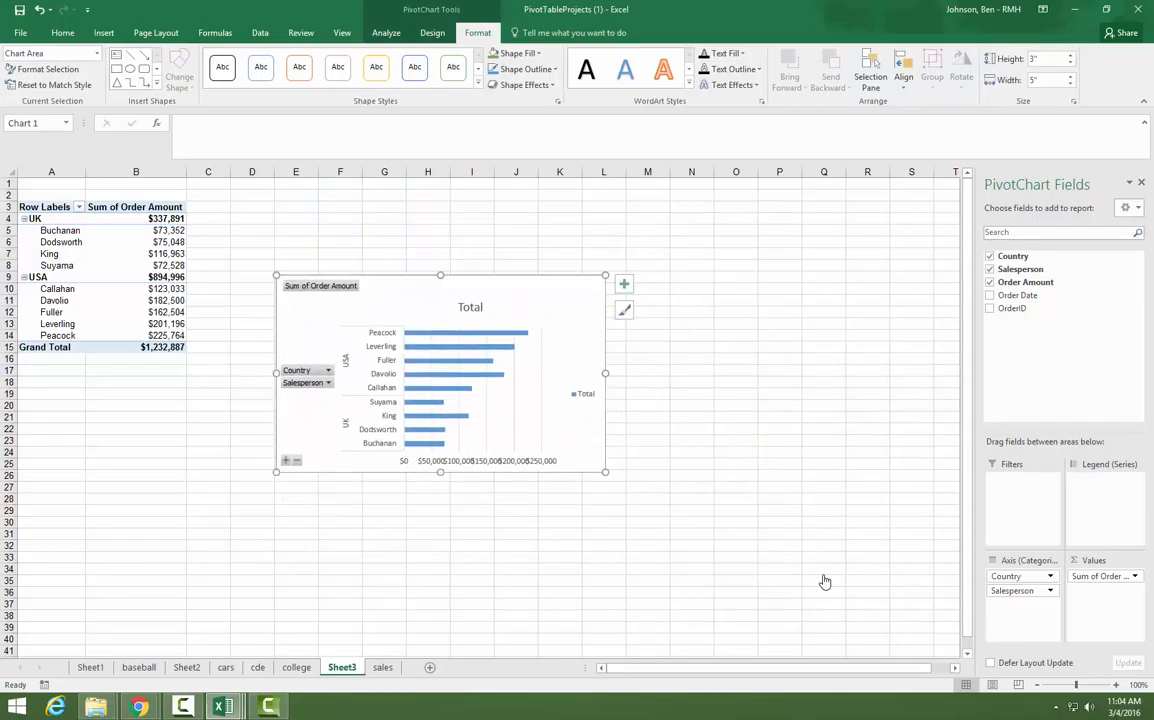
{"action": "left_click_drag", "start_coordinate": [440, 472], "coordinate": [440, 594]}
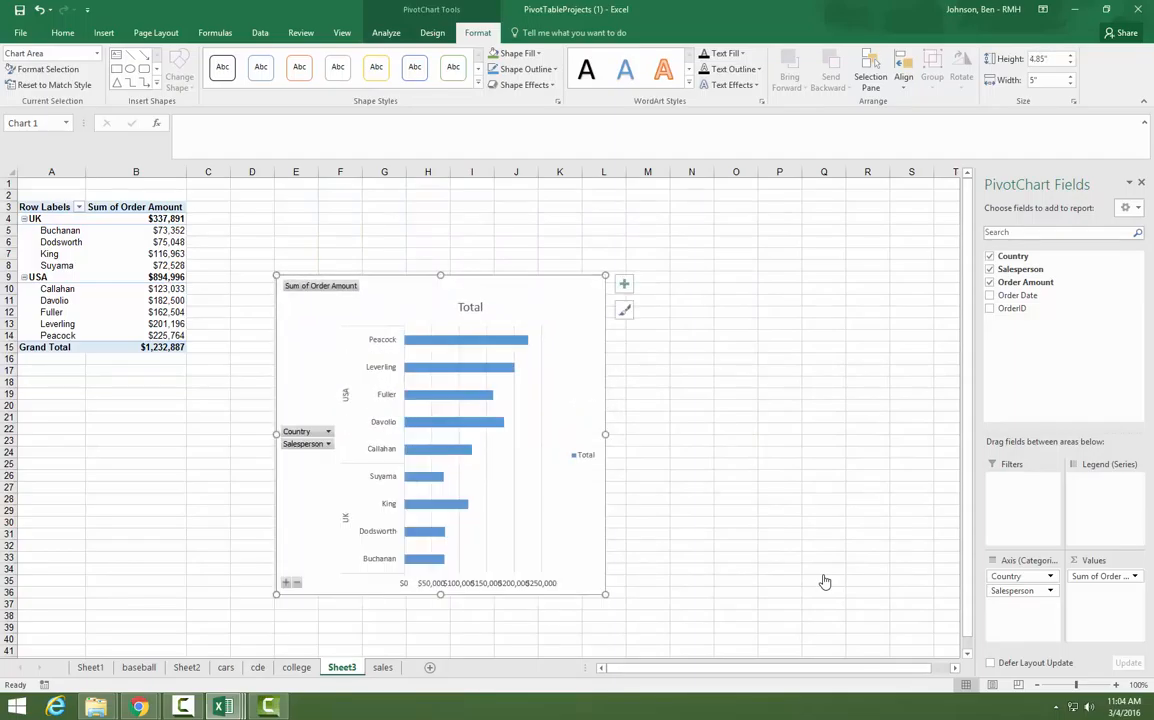
{"action": "left_click_drag", "start_coordinate": [605, 434], "coordinate": [771, 434]}
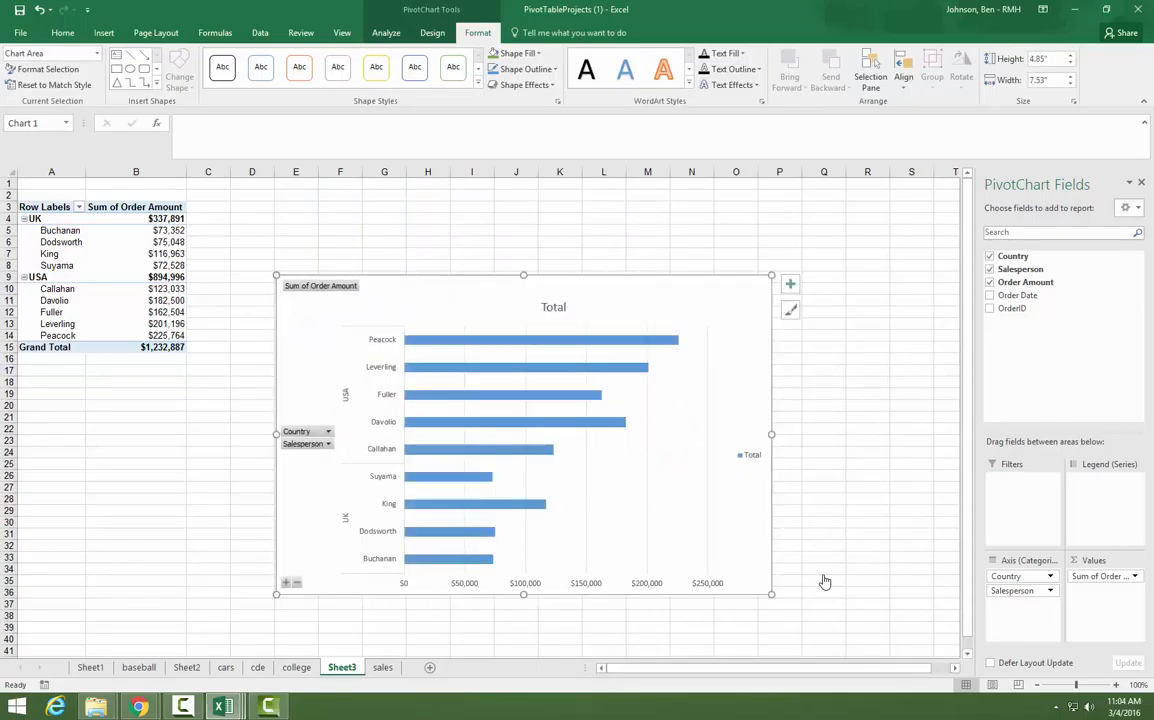
{"action": "left_click_drag", "start_coordinate": [680, 300], "coordinate": [631, 253]}
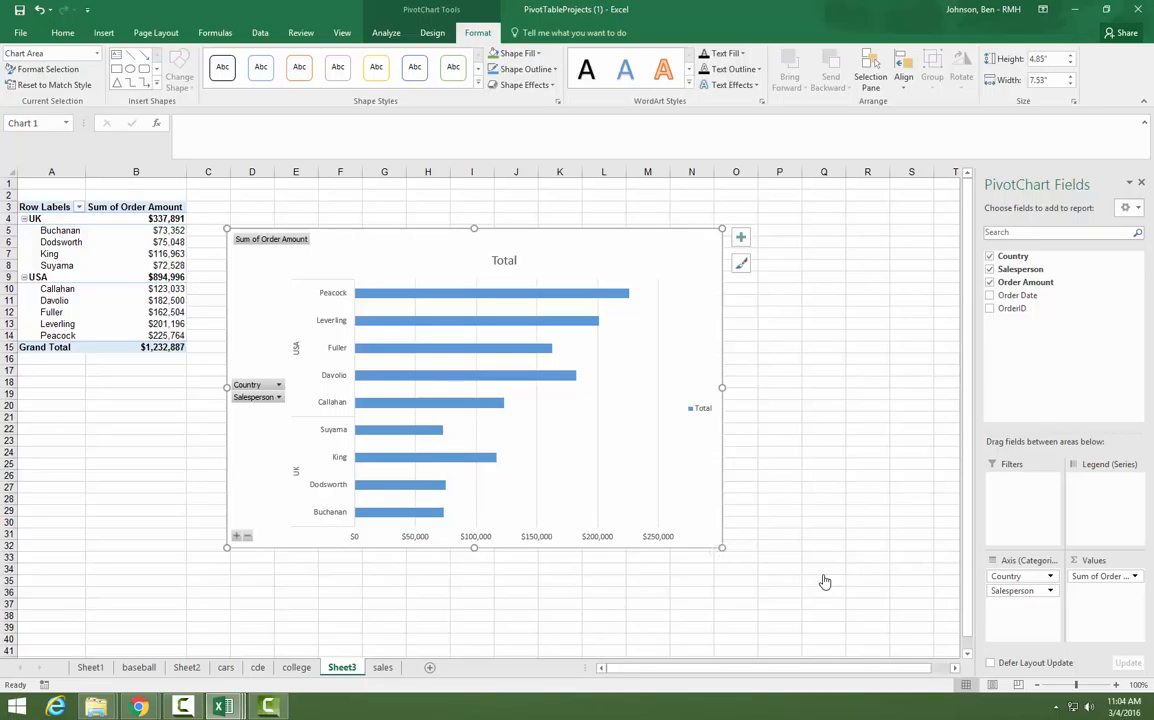
- Review the baseball data and the cars PivotTable, and move the sales PivotChart up to about row 3, directly beside its PivotTable
{"action": "left_click", "coordinate": [138, 667]}
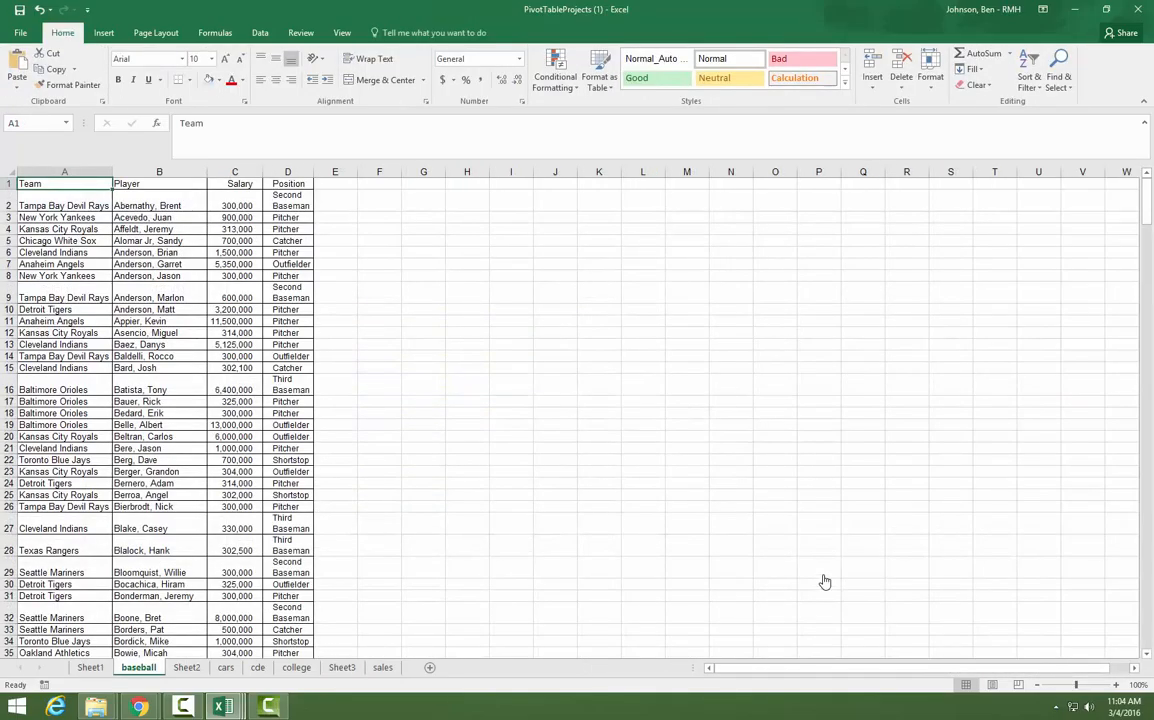
{"action": "left_click", "coordinate": [186, 667]}
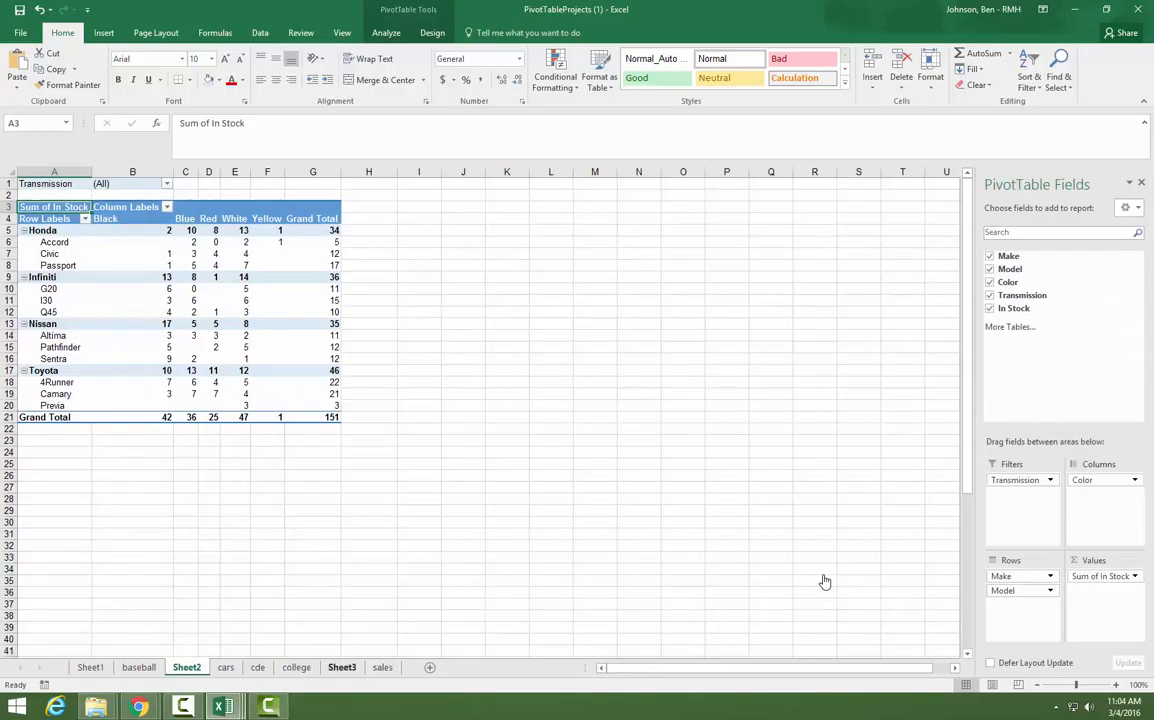
{"action": "left_click", "coordinate": [341, 667]}
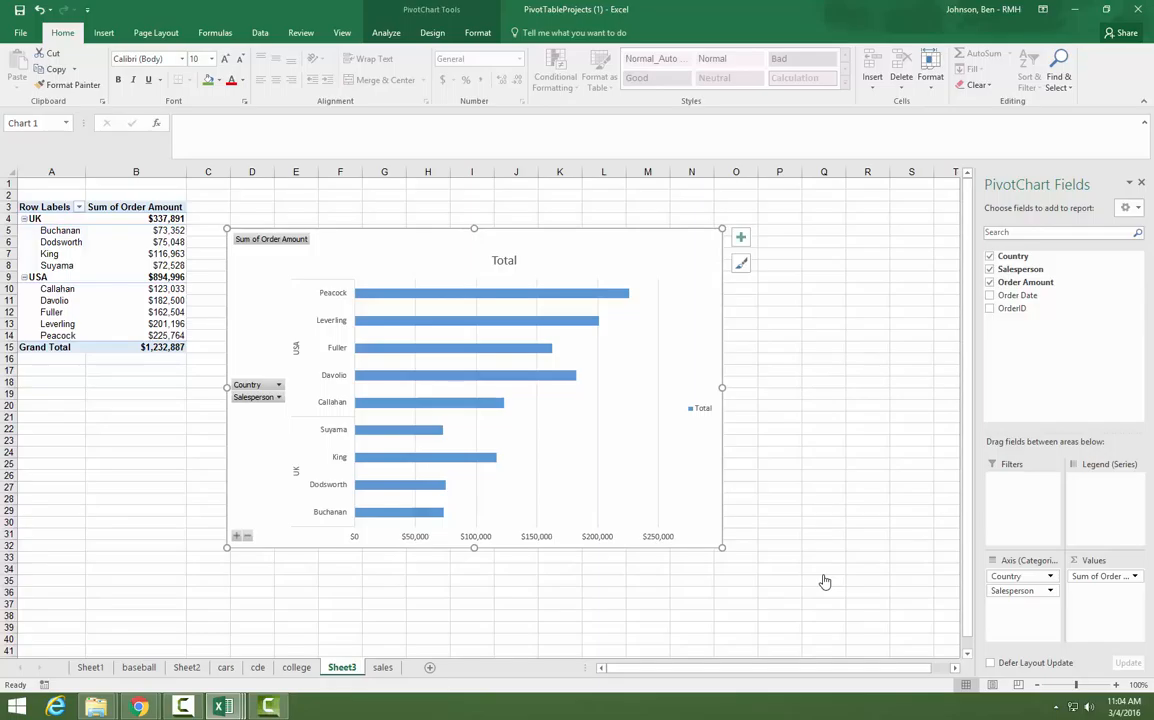
{"action": "left_click_drag", "start_coordinate": [657, 270], "coordinate": [631, 240]}
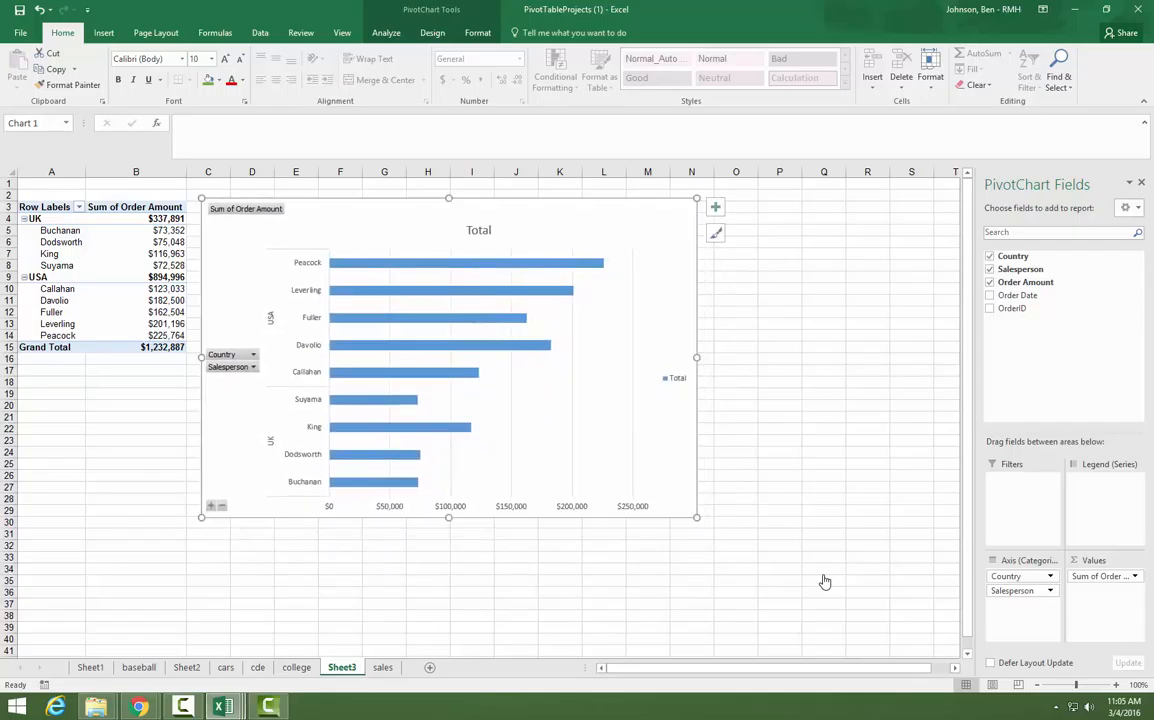